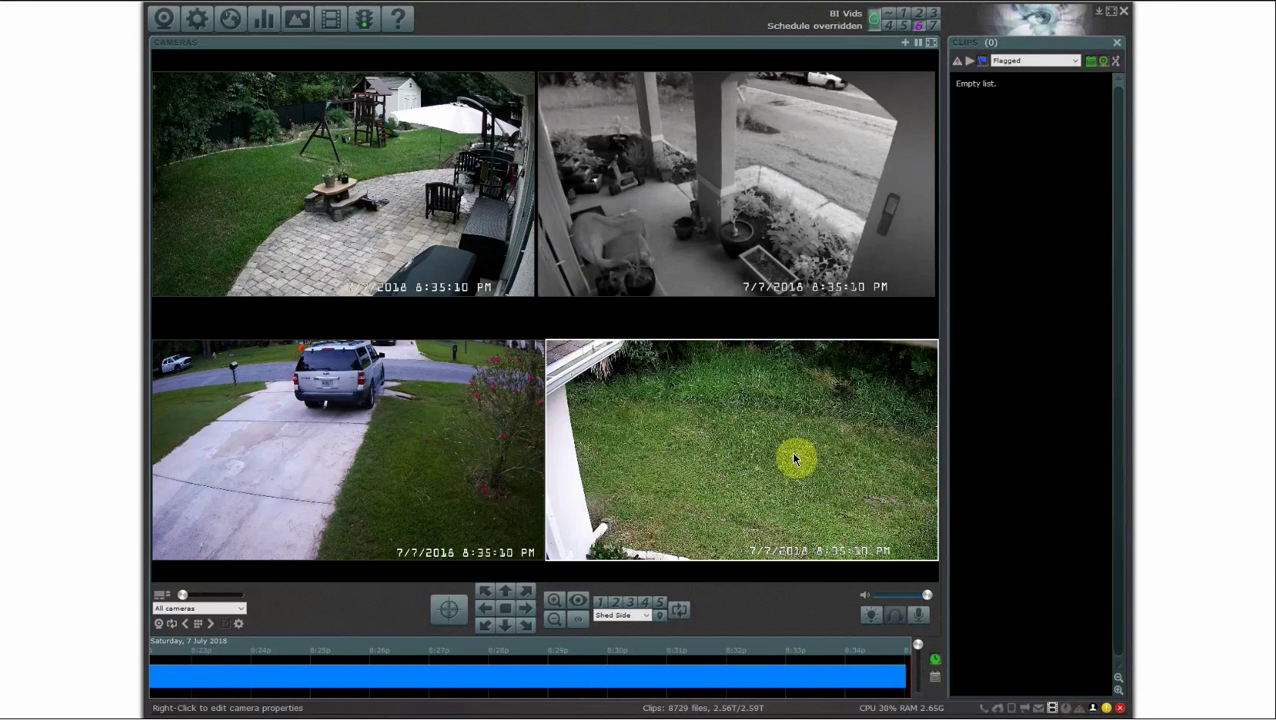
- Move the PTZ camera to its Garage preset, and return it to its Shed Side preset
{"action": "left_click", "coordinate": [620, 617]}
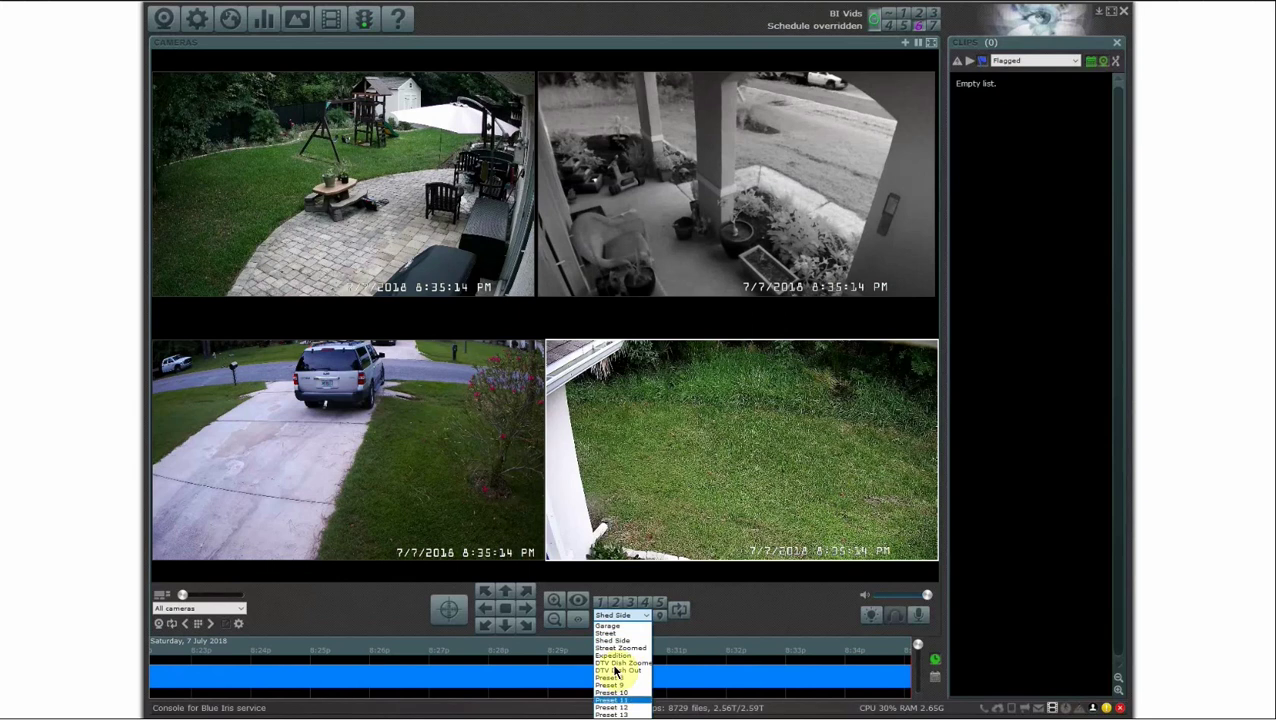
{"action": "left_click", "coordinate": [613, 626]}
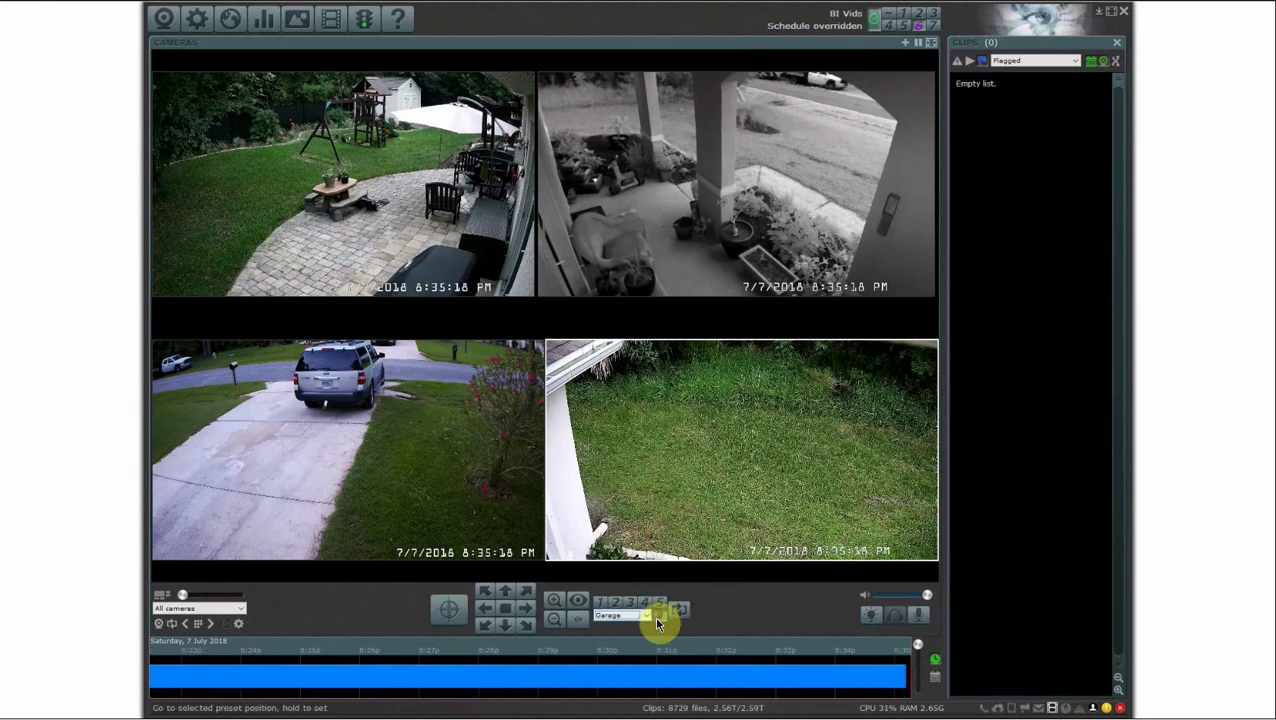
{"action": "left_click", "coordinate": [656, 616]}
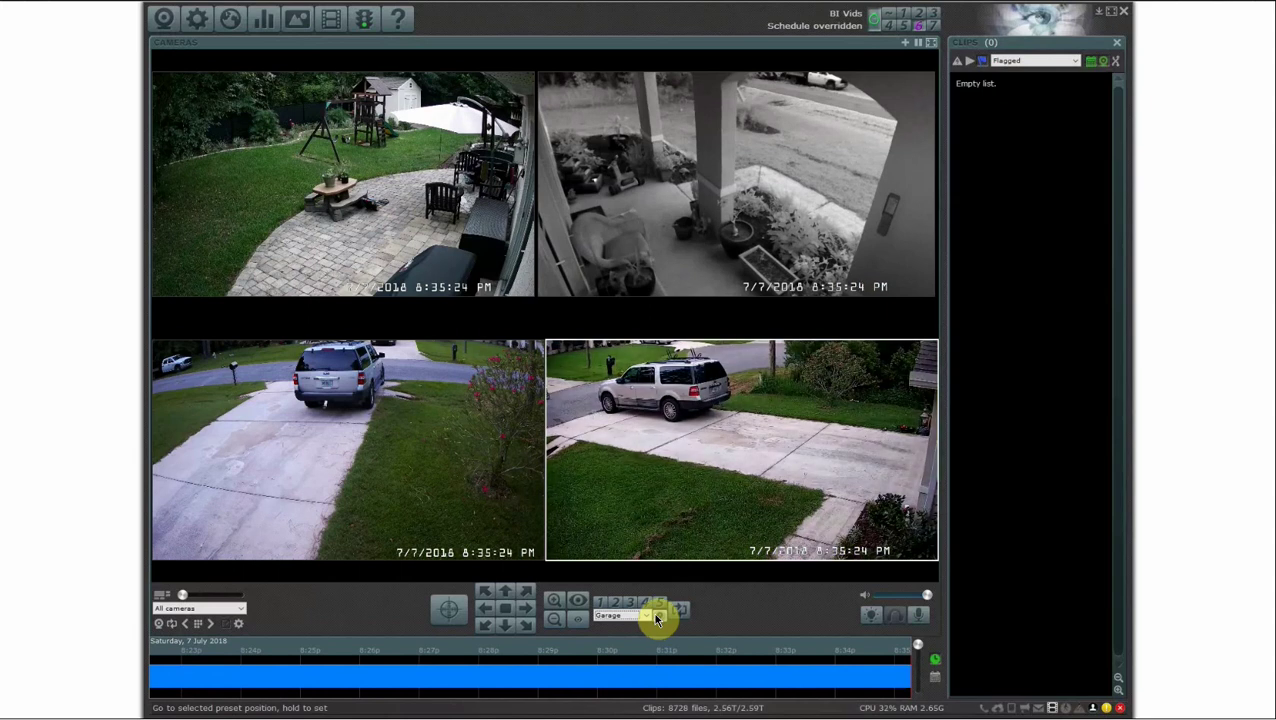
{"action": "left_click", "coordinate": [632, 616]}
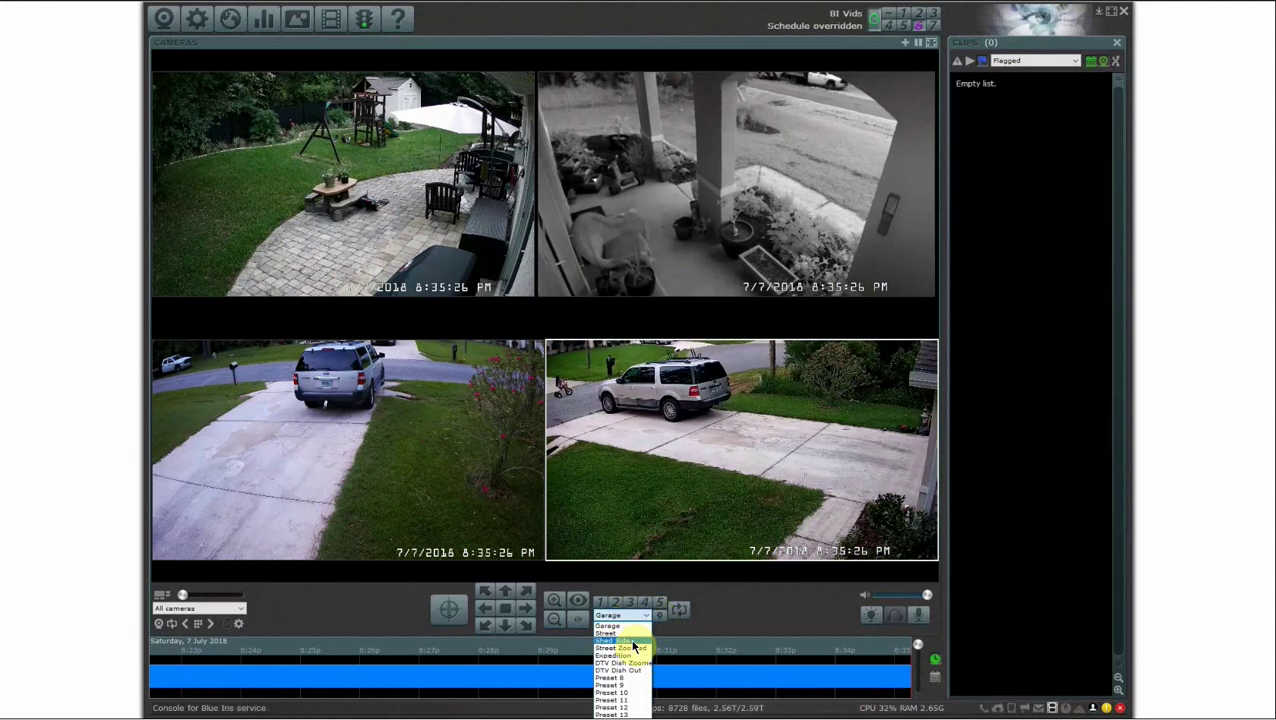
{"action": "left_click", "coordinate": [634, 640]}
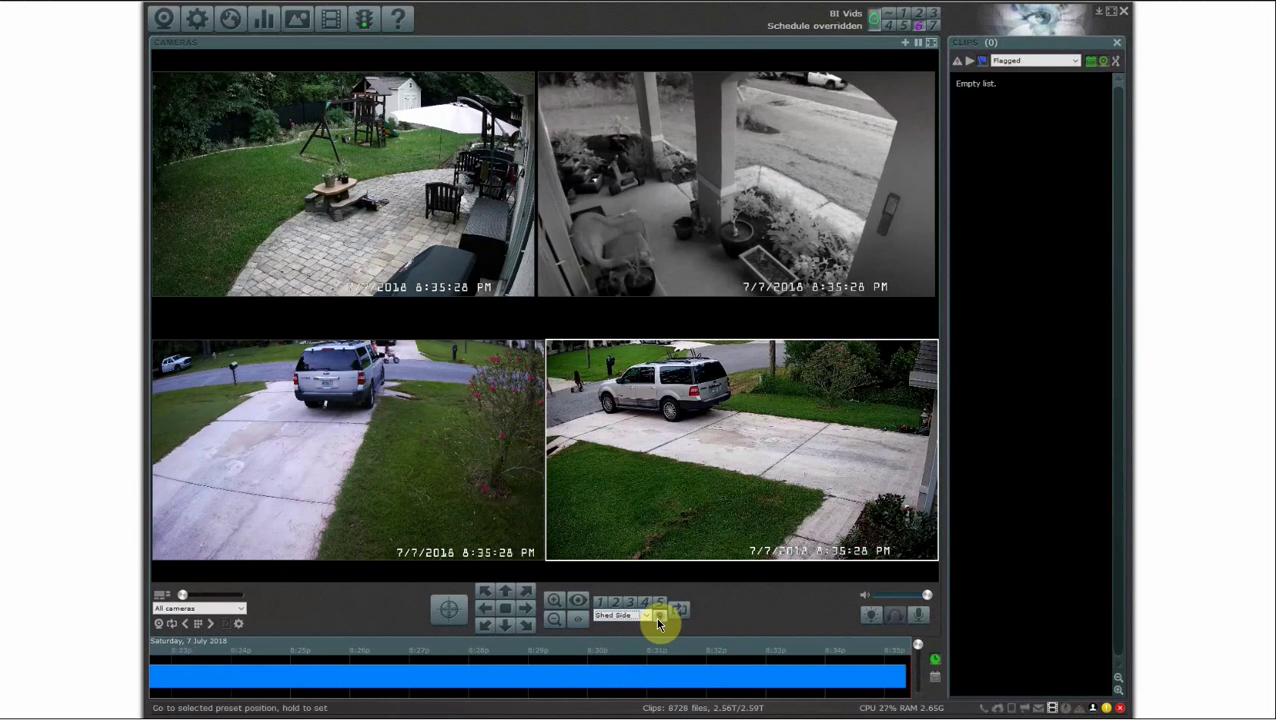
{"action": "left_click", "coordinate": [660, 620]}
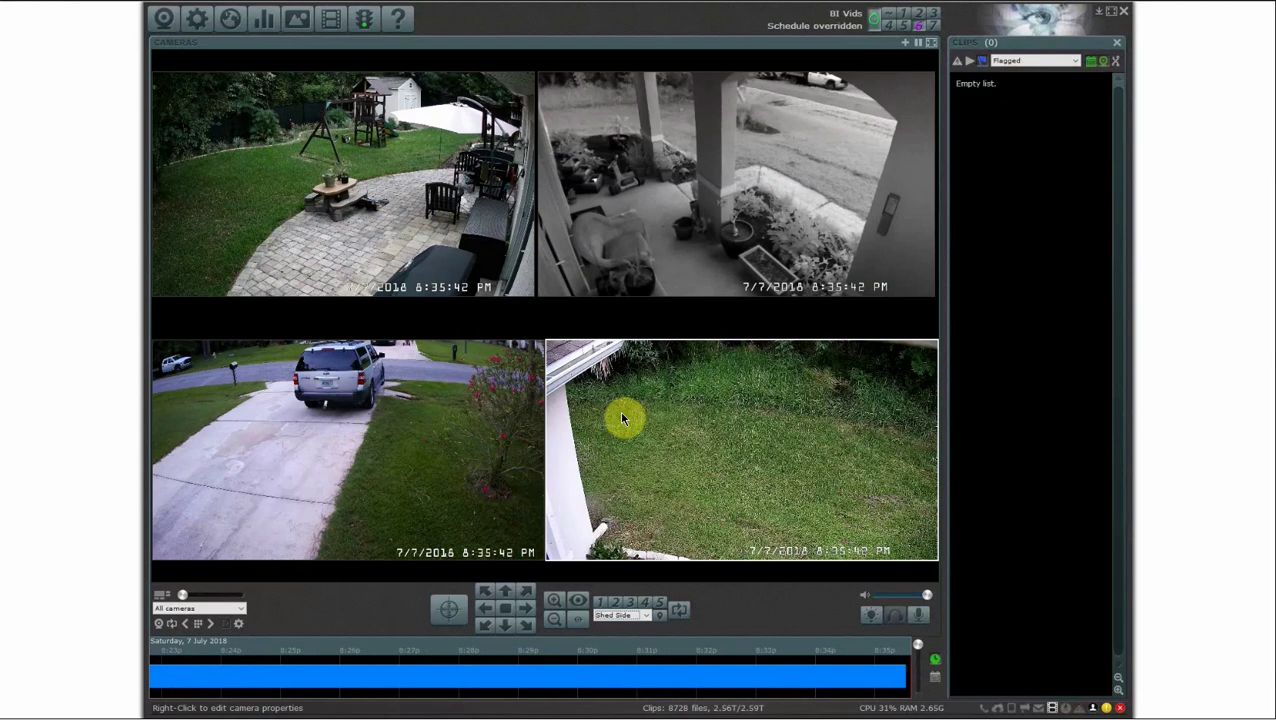
- Look up the PTZ camera's short name in its camera properties, and close them without saving
{"action": "right_click", "coordinate": [633, 425]}
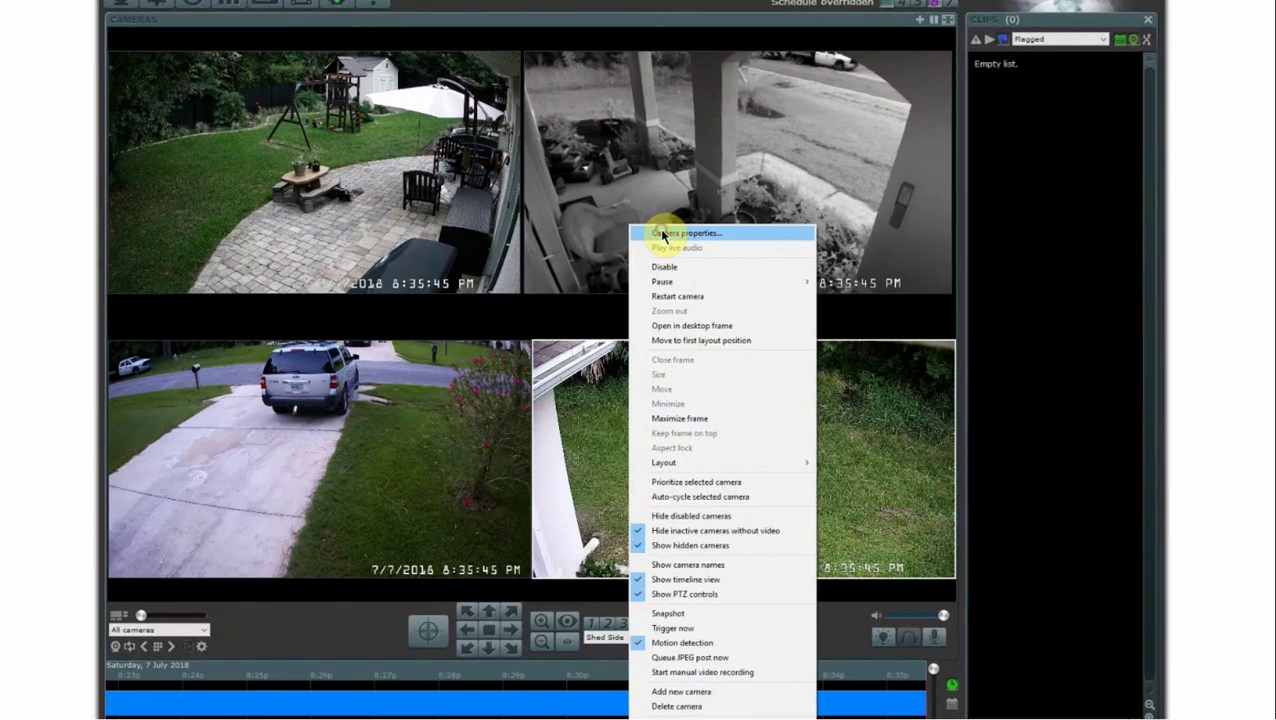
{"action": "left_click", "coordinate": [655, 241]}
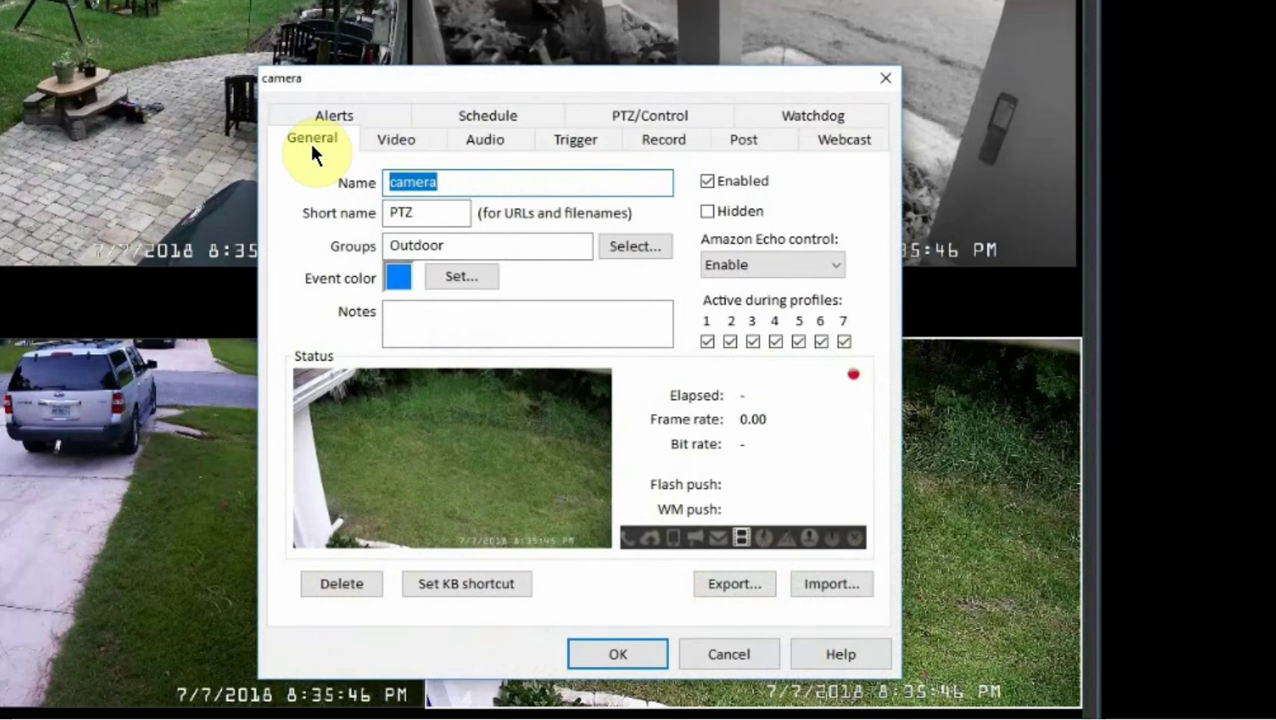
{"action": "left_click", "coordinate": [395, 181]}
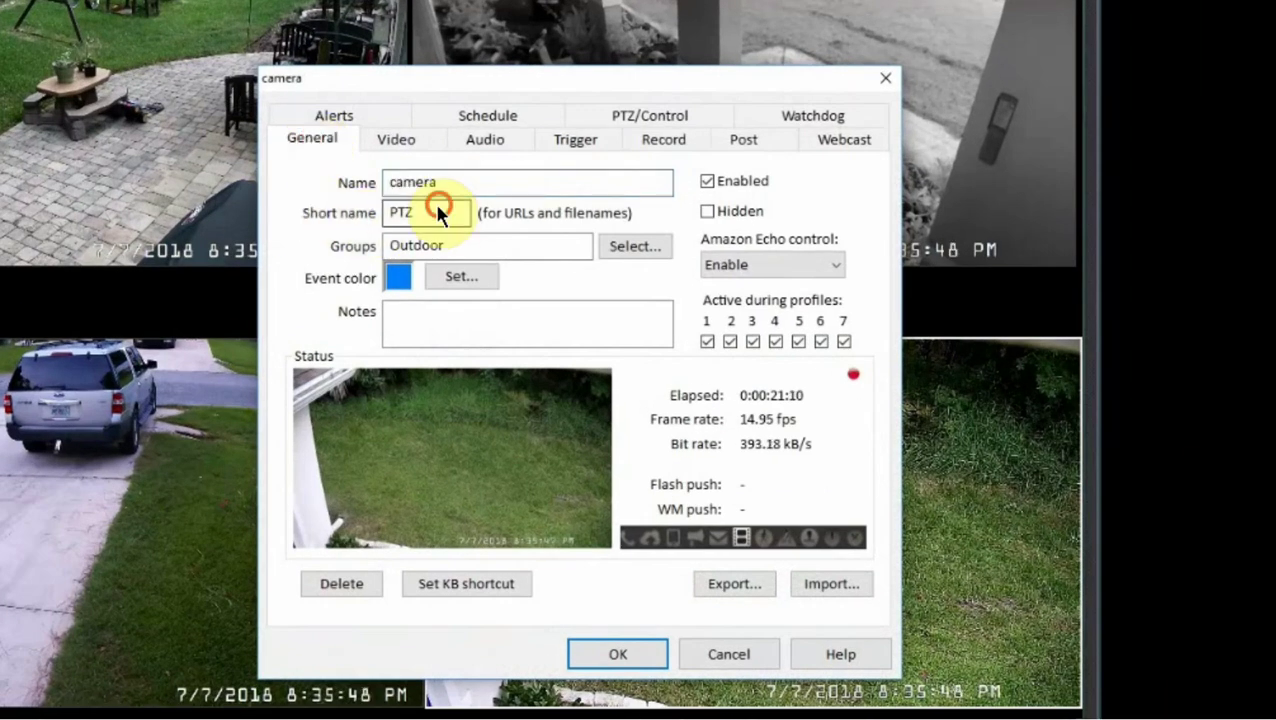
{"action": "left_click_drag", "start_coordinate": [438, 205], "coordinate": [366, 212]}
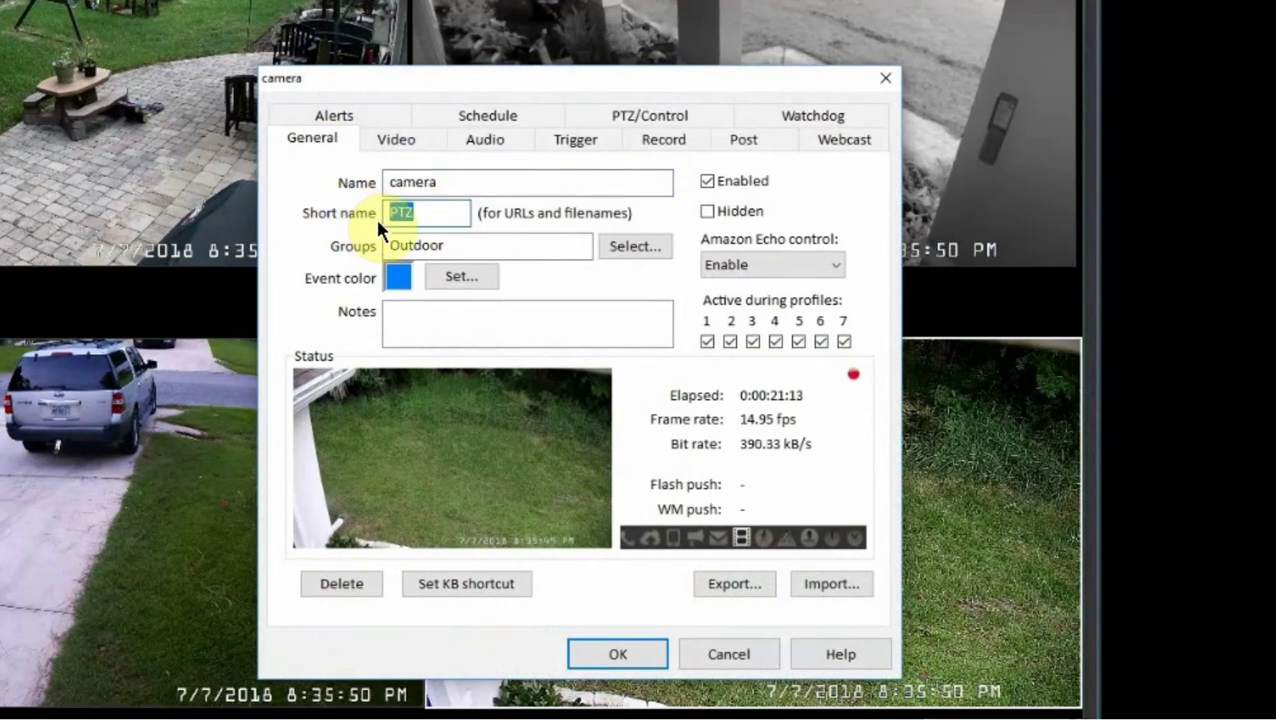
{"action": "left_click", "coordinate": [735, 655]}
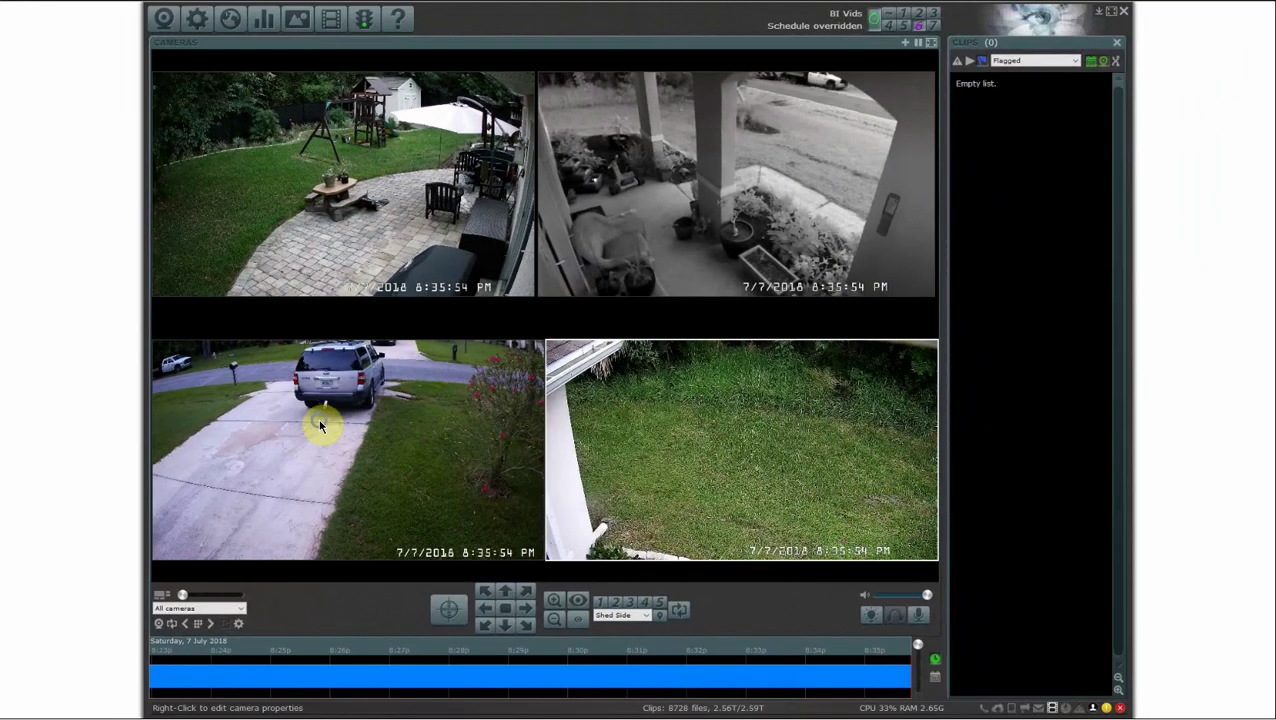
- Open the properties of the Front Garage driveway camera and bring up its alert settings
{"action": "right_click", "coordinate": [318, 418]}
{"action": "left_click", "coordinate": [382, 241]}
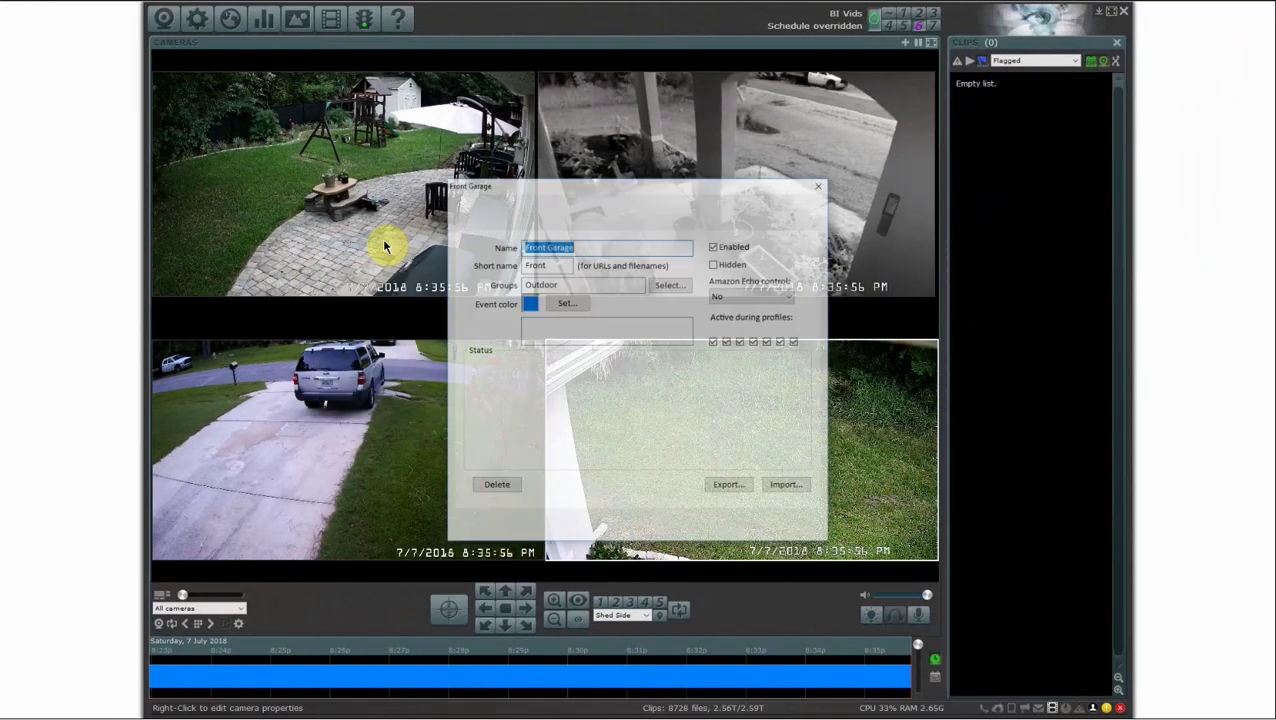
{"action": "left_click_drag", "start_coordinate": [517, 178], "coordinate": [248, 68]}
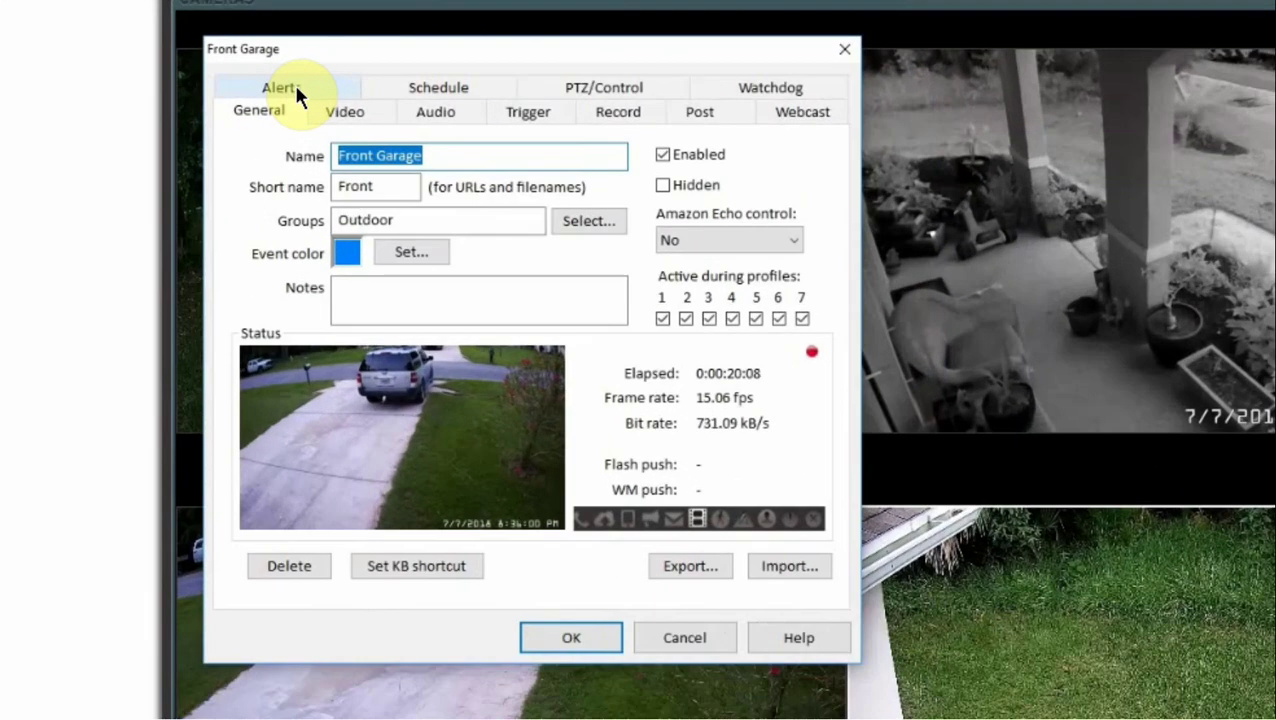
{"action": "left_click", "coordinate": [253, 97]}
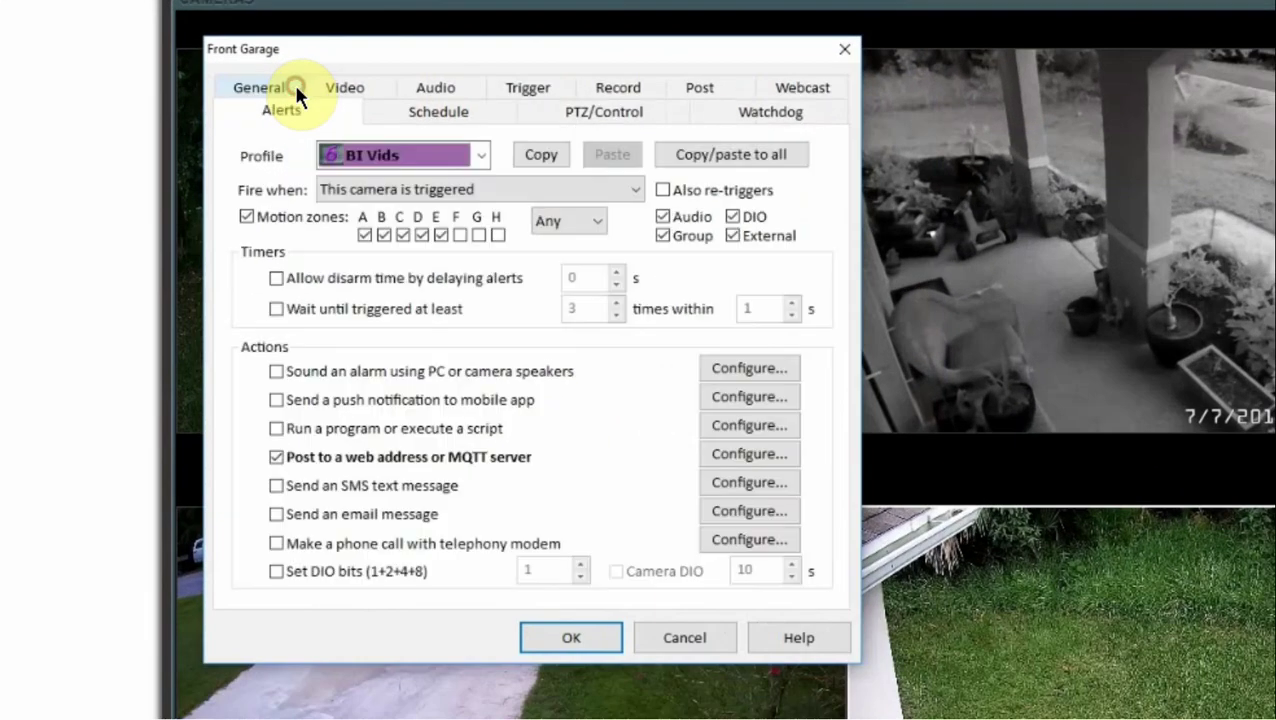
- Open the configuration of the alert action that posts to a web address or MQTT server, keeping that action enabled
{"action": "left_click", "coordinate": [477, 234]}
{"action": "left_click", "coordinate": [476, 231]}
{"action": "left_click", "coordinate": [275, 457]}
{"action": "left_click", "coordinate": [275, 457]}
{"action": "left_click", "coordinate": [749, 453]}
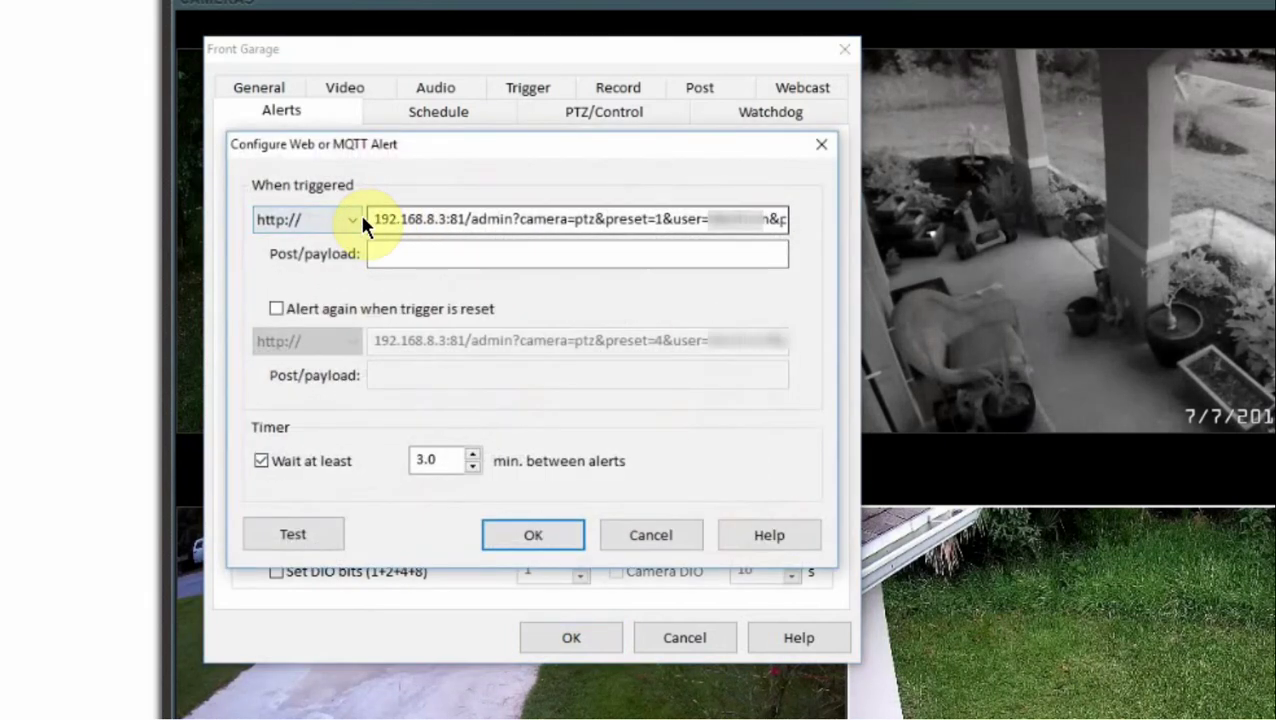
- Examine the server address, admin command, camera short name and preset number in the URL sent when triggered
{"action": "left_click_drag", "start_coordinate": [366, 222], "coordinate": [448, 239]}
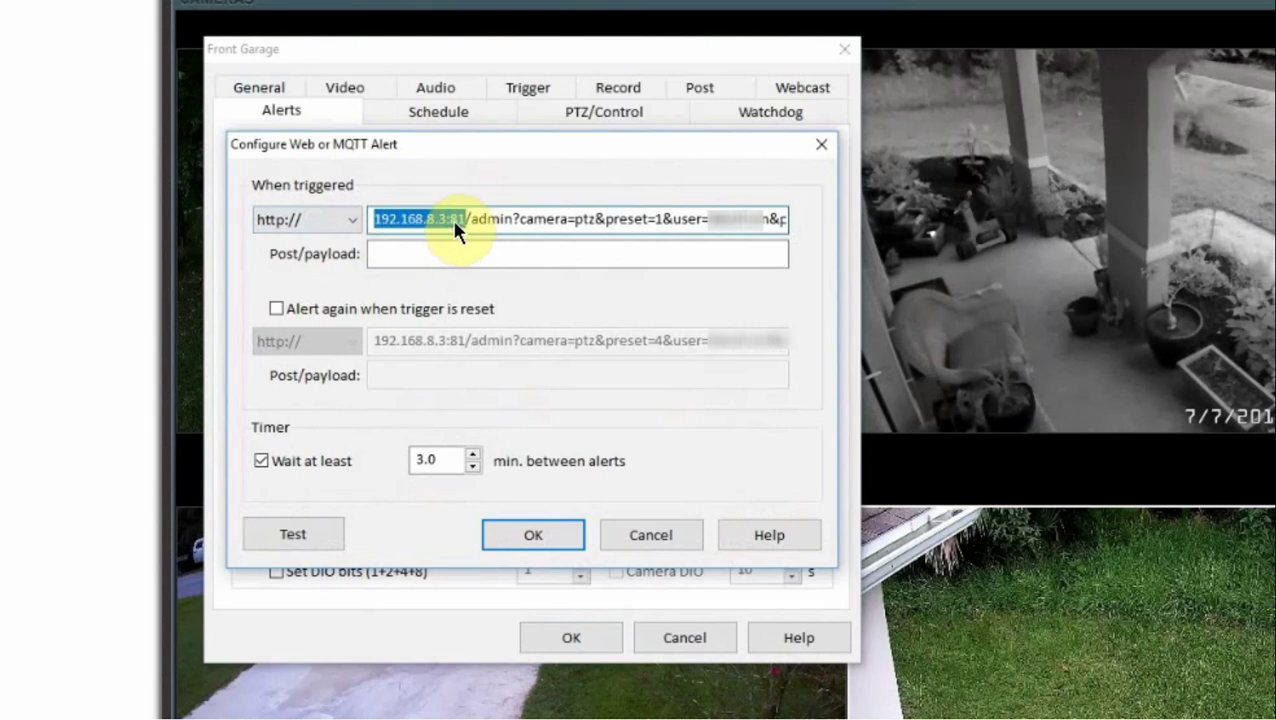
{"action": "left_click", "coordinate": [447, 228]}
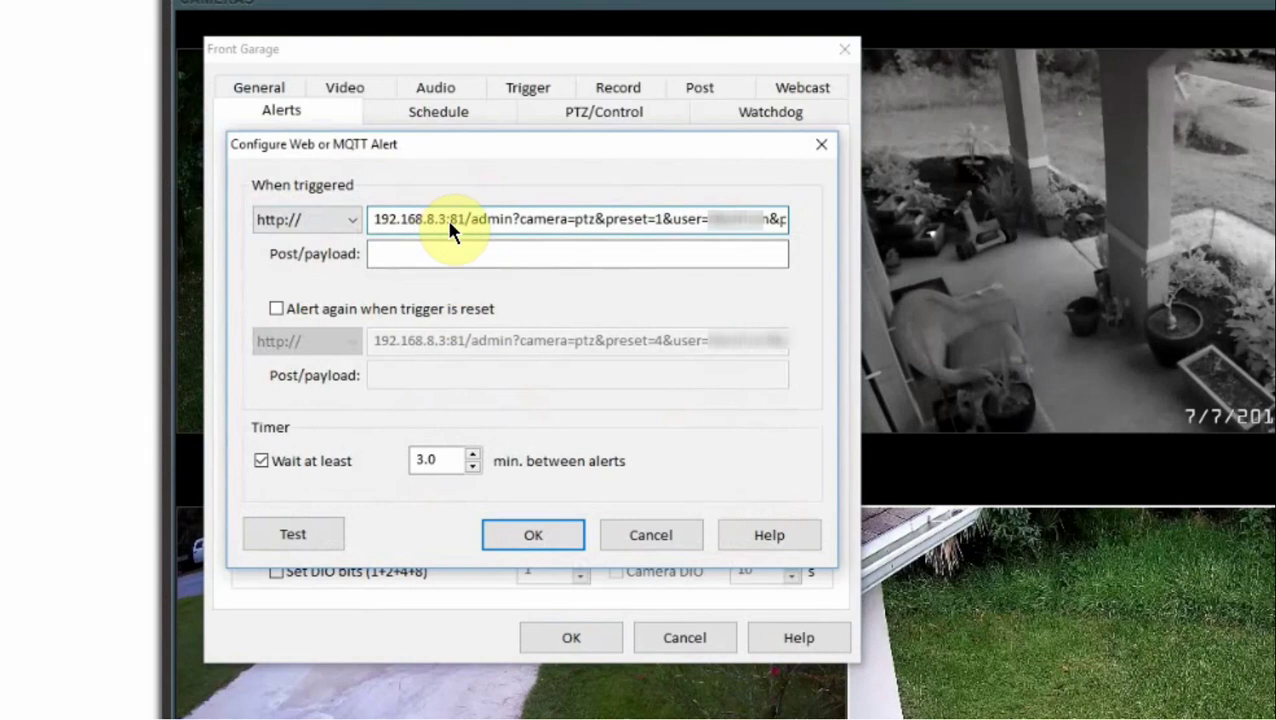
{"action": "double_click", "coordinate": [457, 219]}
{"action": "left_click_drag", "start_coordinate": [519, 218], "coordinate": [486, 220]}
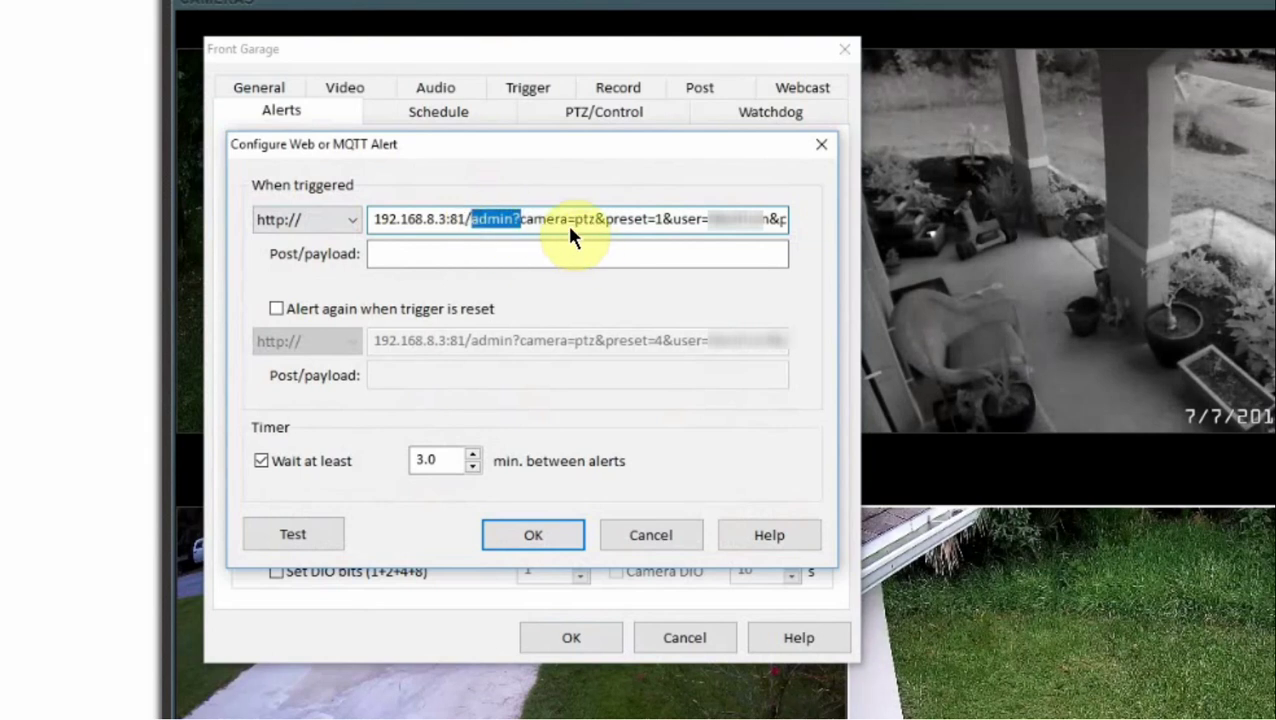
{"action": "left_click_drag", "start_coordinate": [575, 218], "coordinate": [596, 226]}
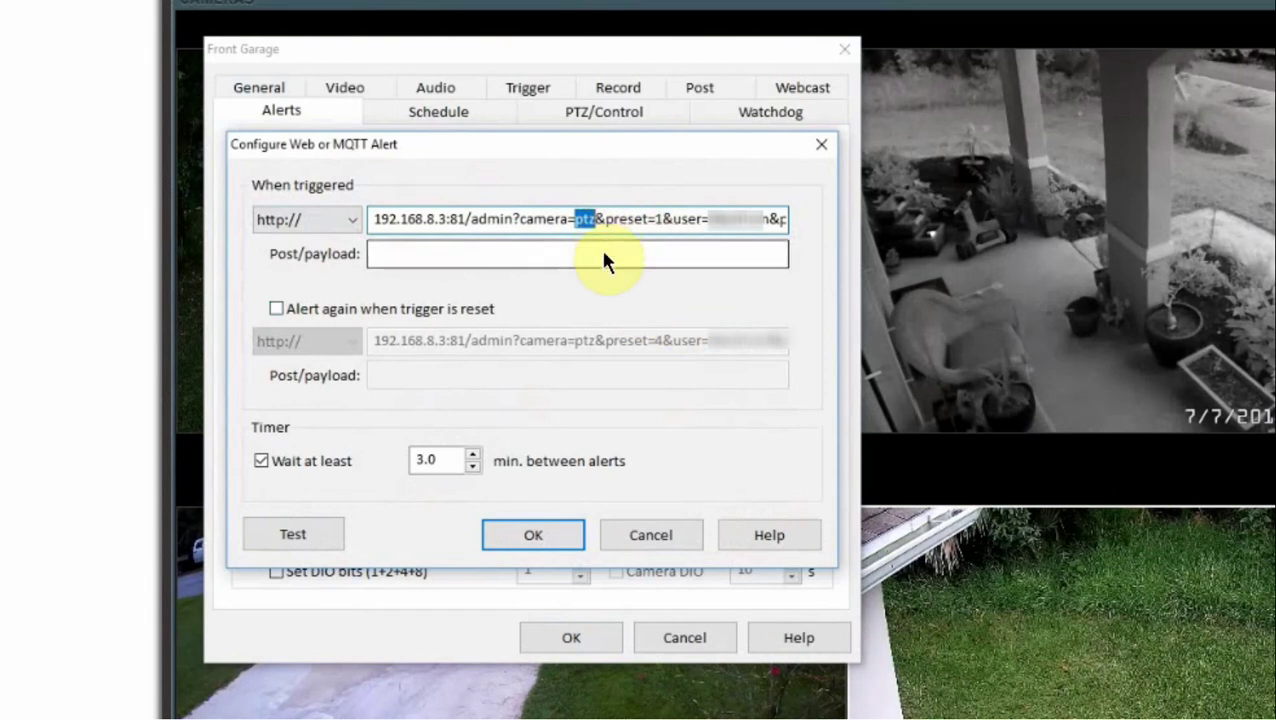
{"action": "left_click", "coordinate": [654, 219]}
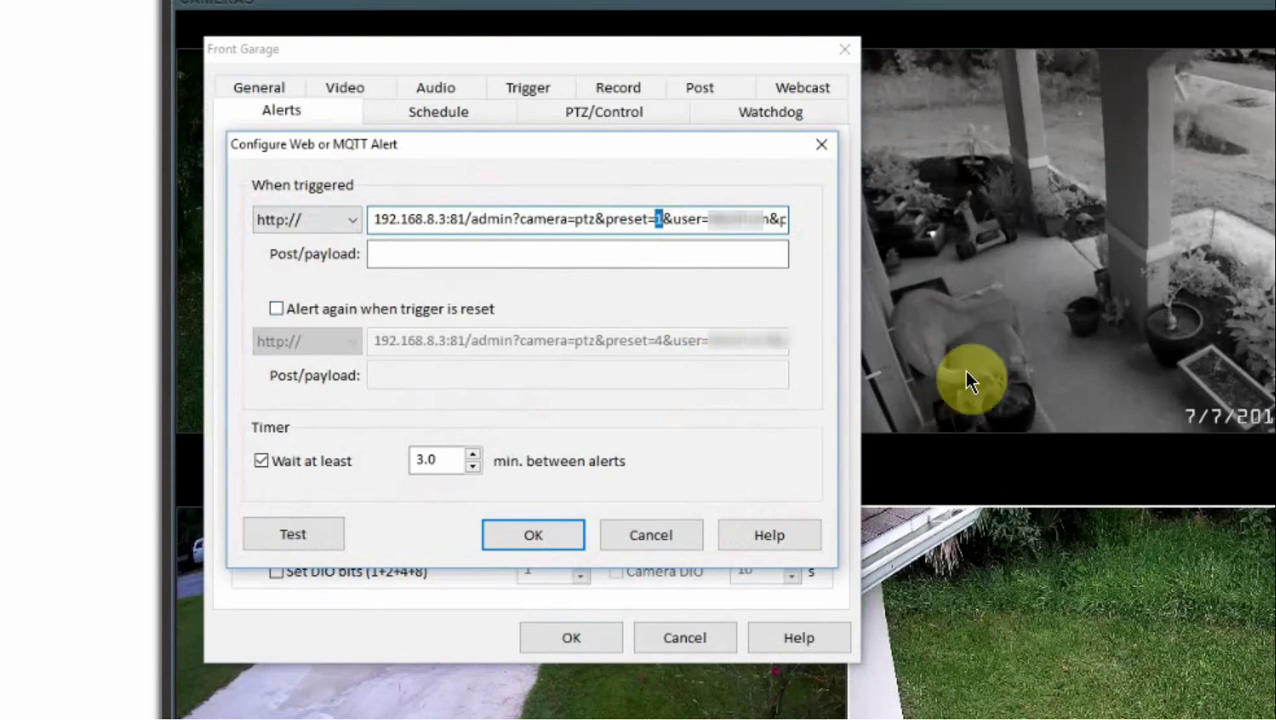
- Examine the user and password parameters at the end of the trigger URL
{"action": "left_click", "coordinate": [723, 229]}
{"action": "left_click_drag", "start_coordinate": [766, 221], "coordinate": [768, 223]}
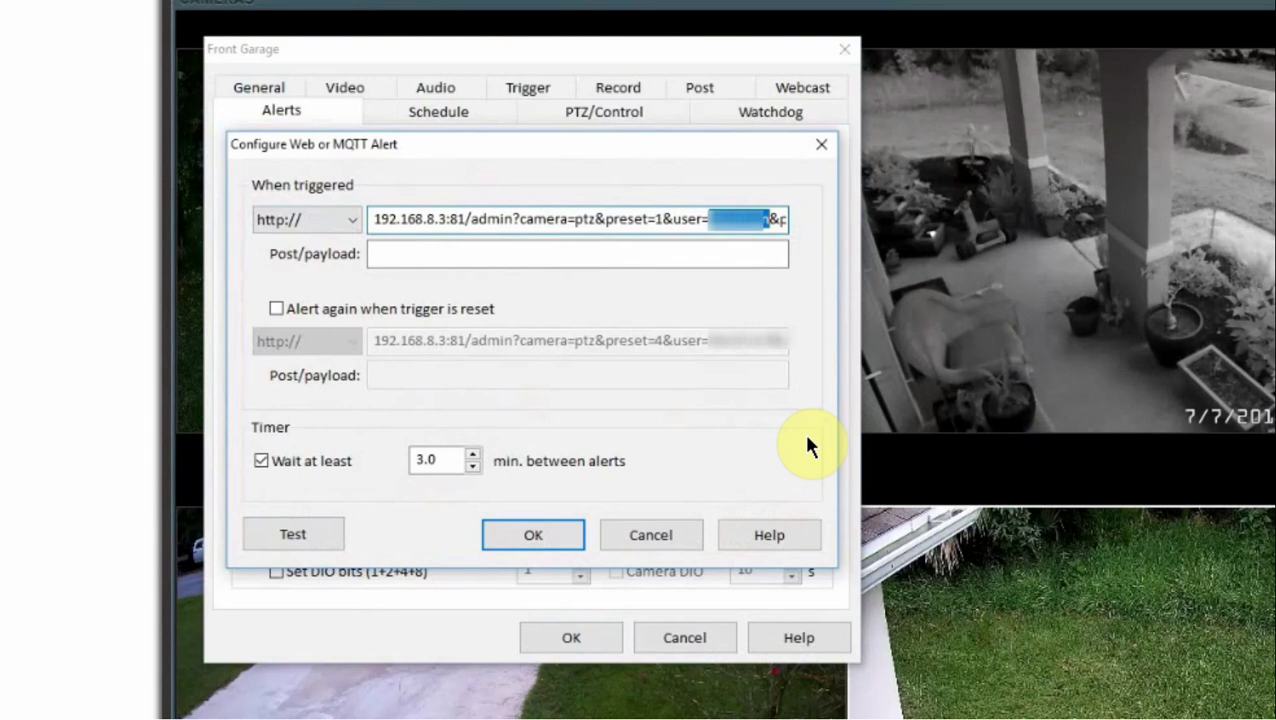
{"action": "left_click", "coordinate": [790, 220]}
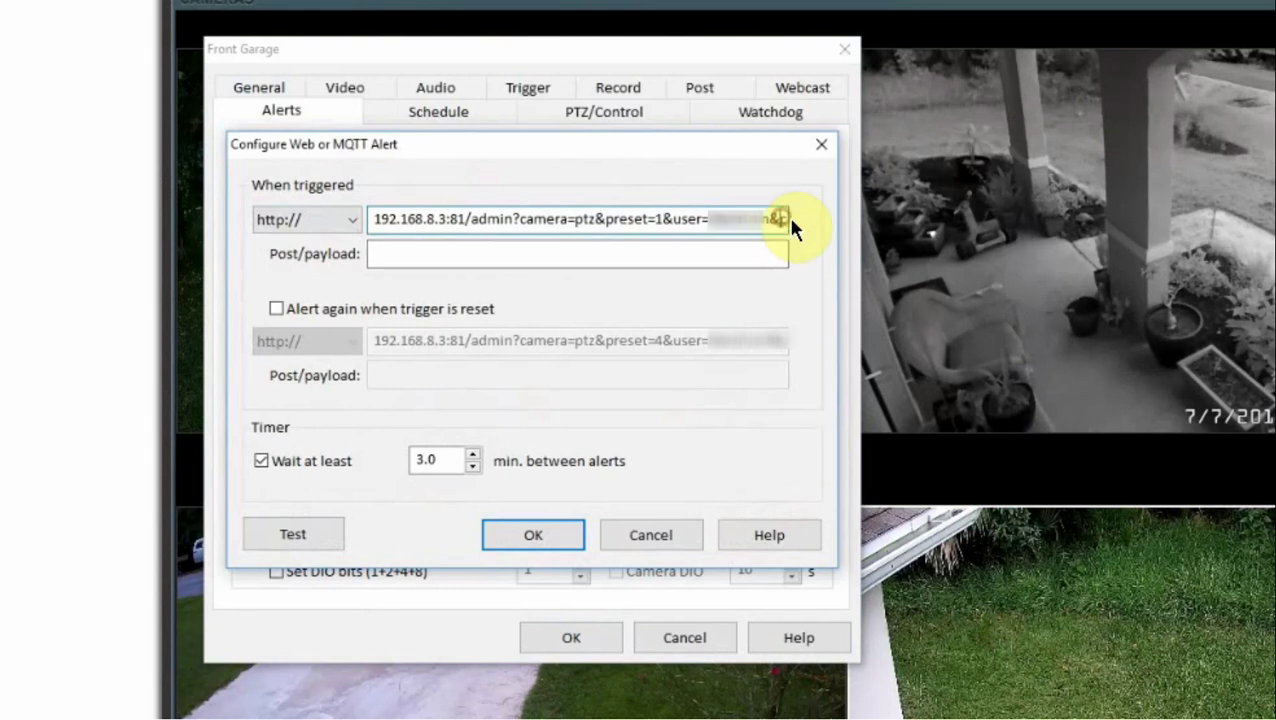
{"action": "left_click_drag", "start_coordinate": [790, 220], "coordinate": [806, 216]}
{"action": "left_click", "coordinate": [700, 226]}
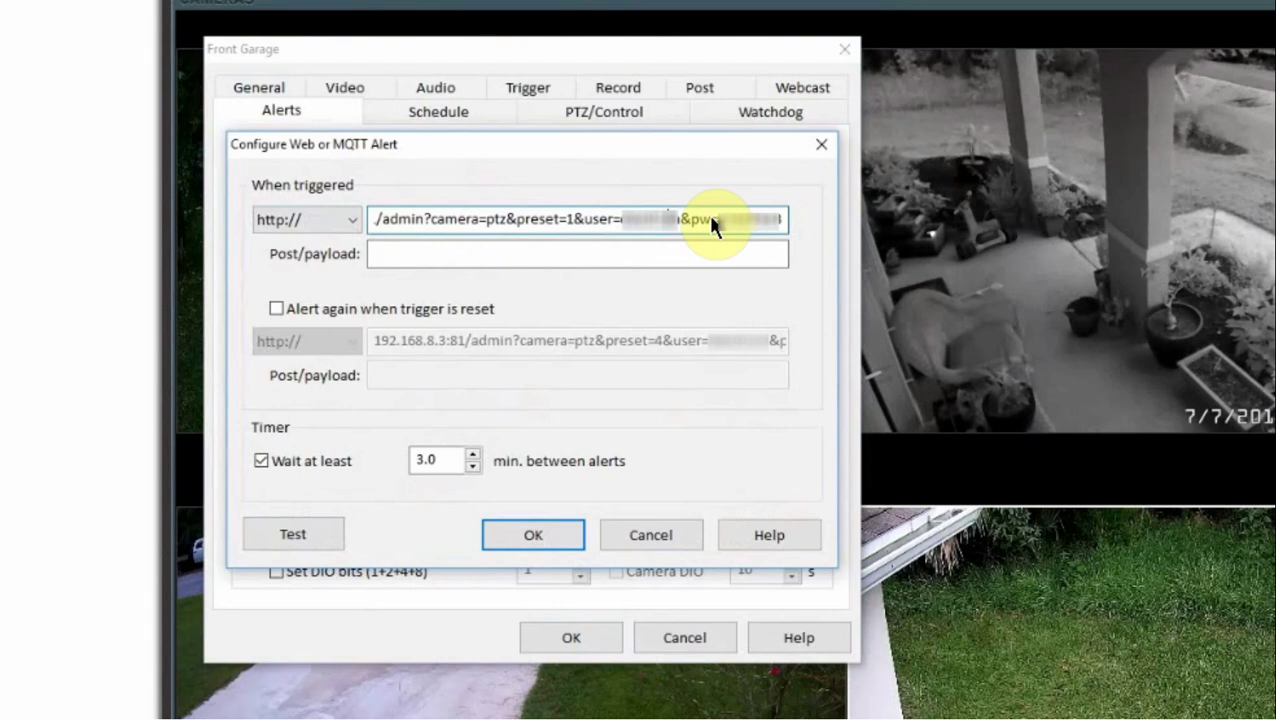
{"action": "left_click_drag", "start_coordinate": [722, 220], "coordinate": [781, 216]}
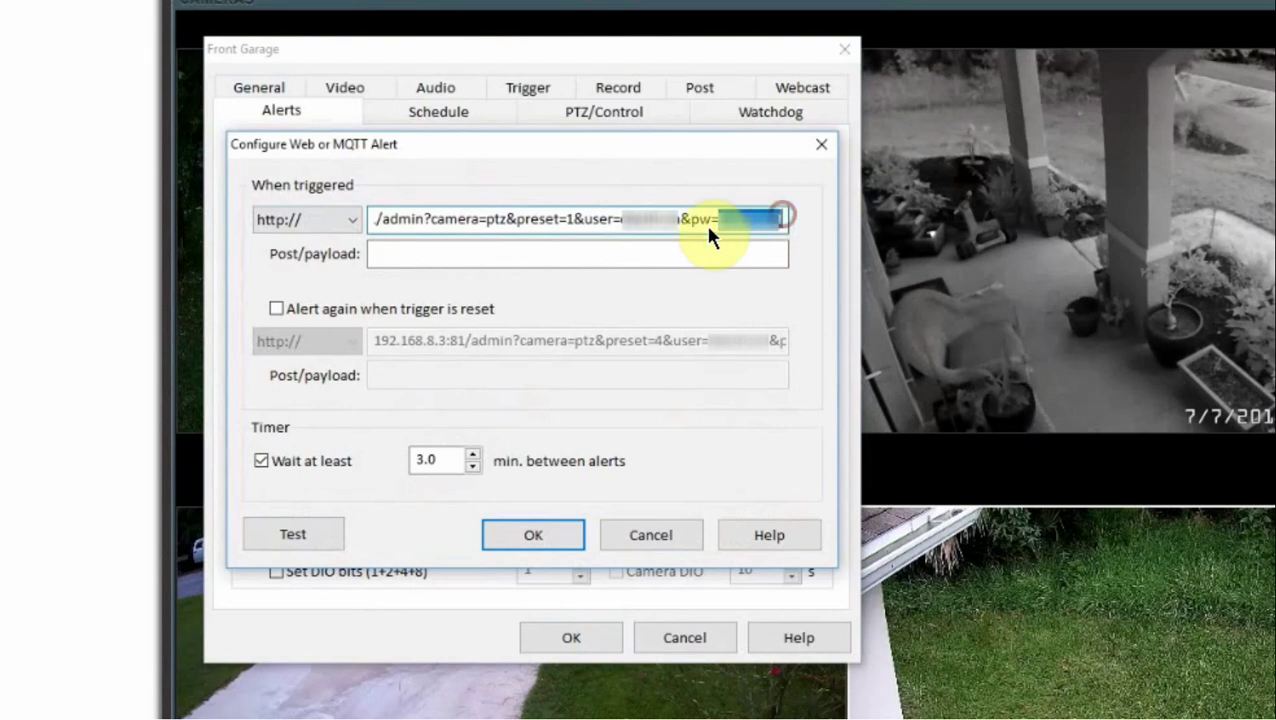
- Check the preset number in the trigger URL, test the web alert with preset 1, and dismiss the response
{"action": "left_click", "coordinate": [543, 219]}
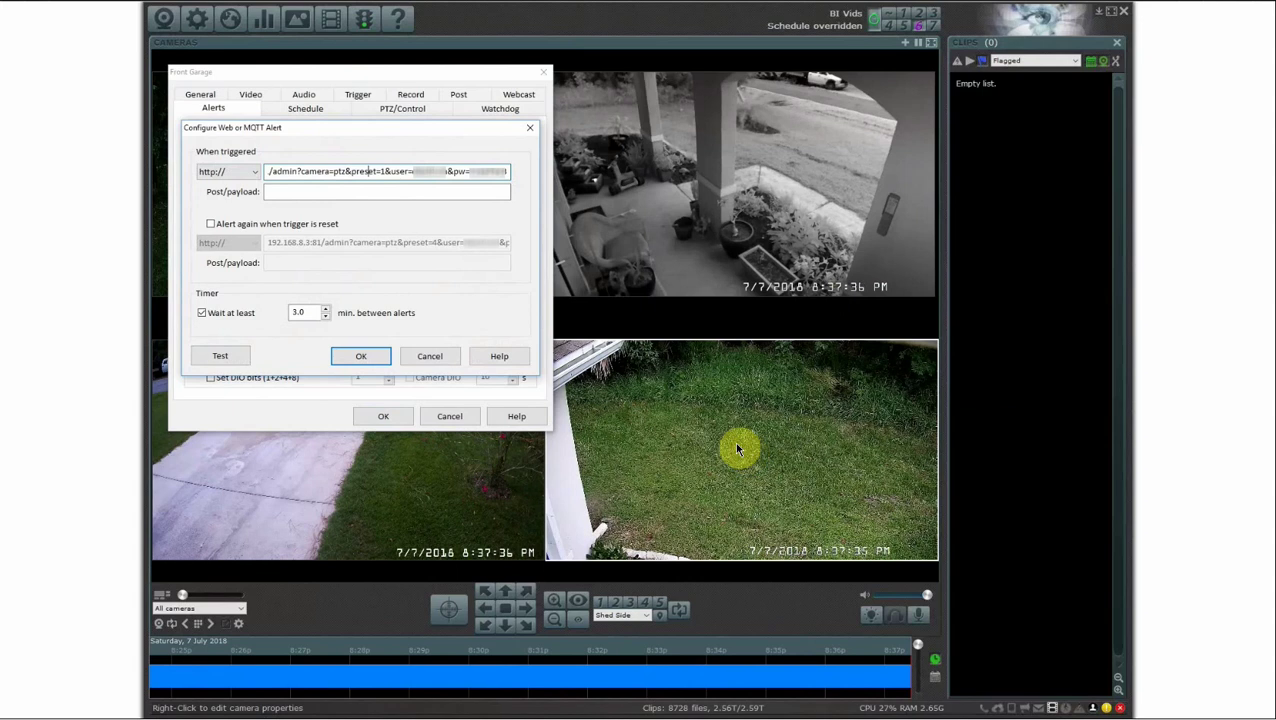
{"action": "left_click", "coordinate": [380, 174]}
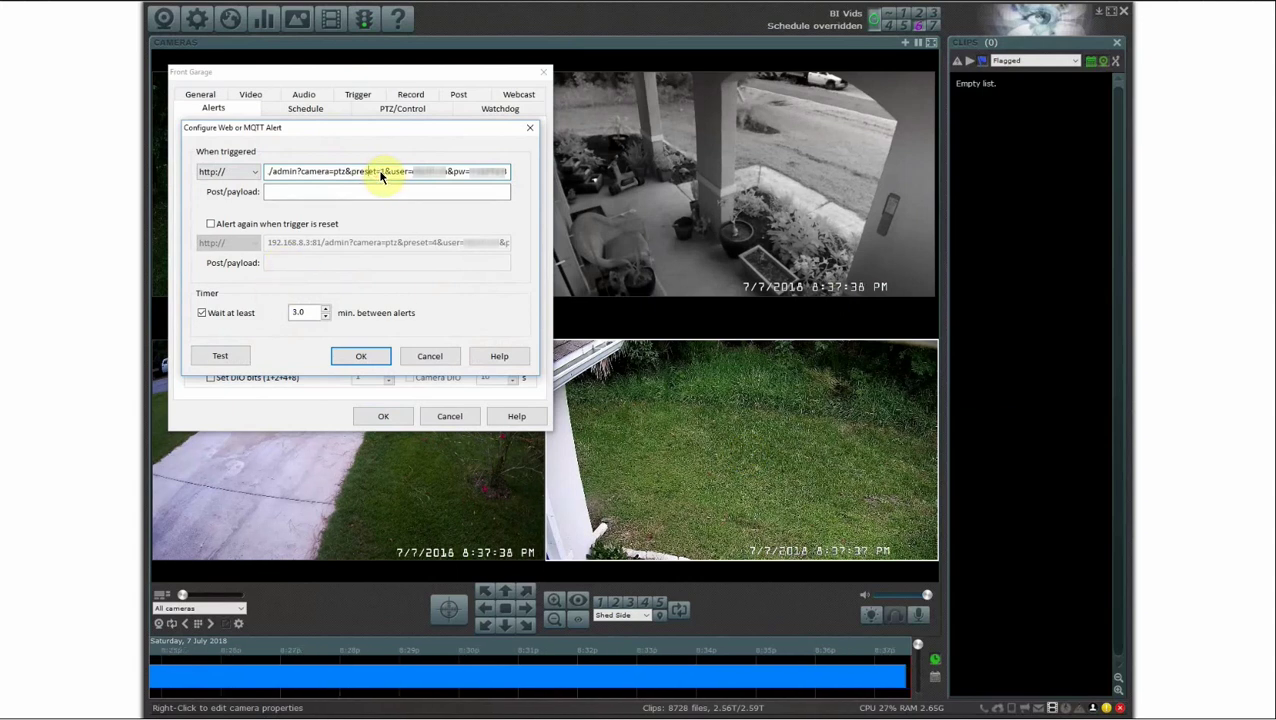
{"action": "left_click_drag", "start_coordinate": [379, 172], "coordinate": [386, 172]}
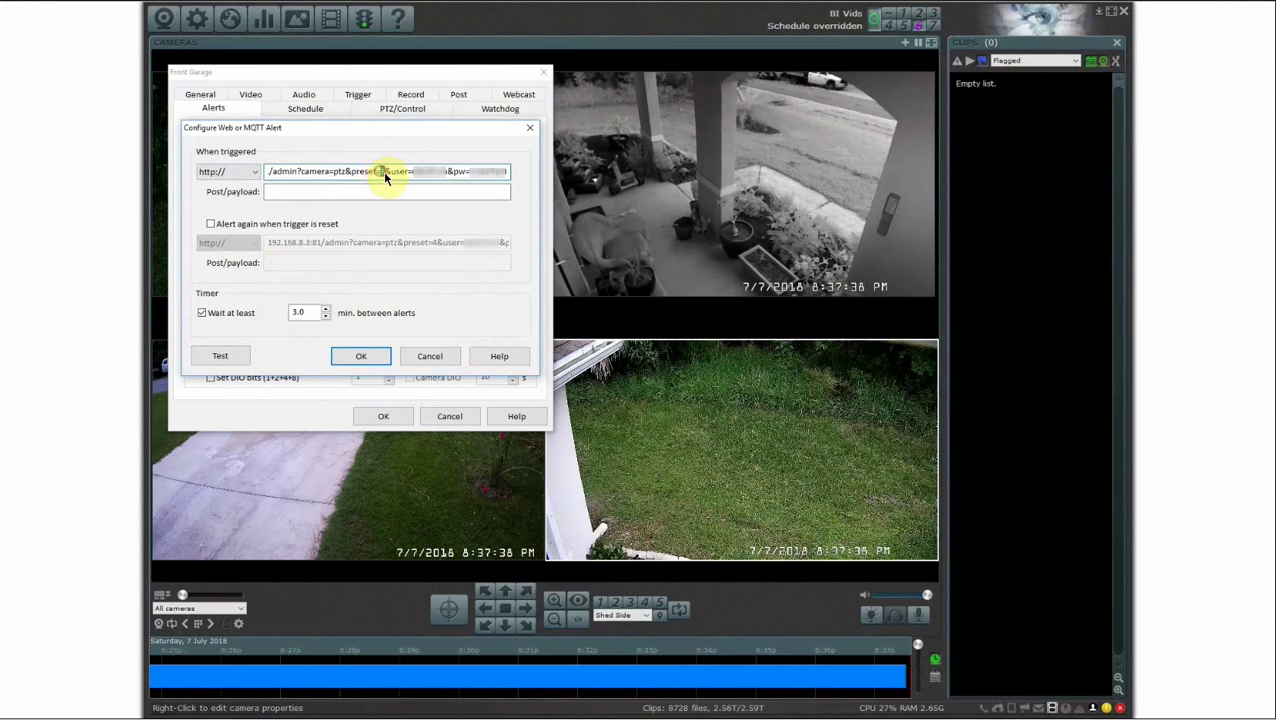
{"action": "left_click", "coordinate": [215, 357]}
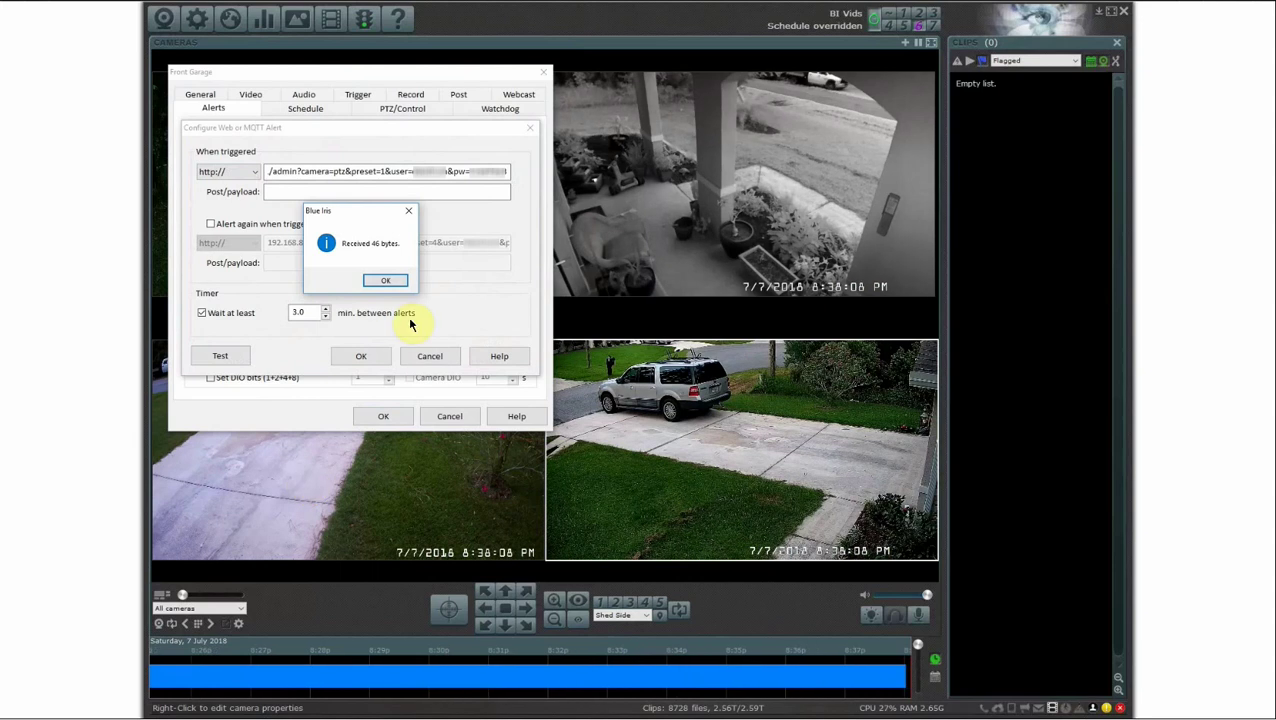
{"action": "left_click", "coordinate": [387, 280]}
- Copy the complete trigger URL, and close the alert configuration and the Front Garage properties without saving
{"action": "left_click", "coordinate": [379, 174]}
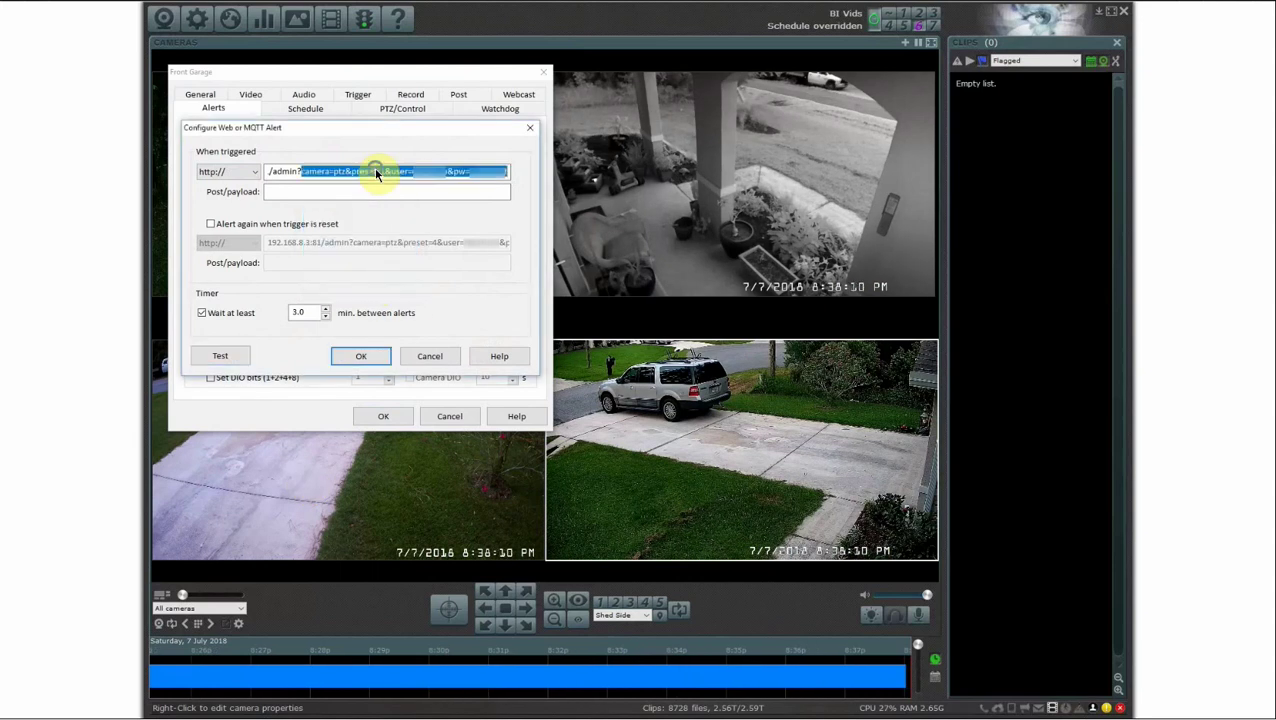
{"action": "right_click", "coordinate": [350, 178]}
{"action": "left_click", "coordinate": [450, 170]}
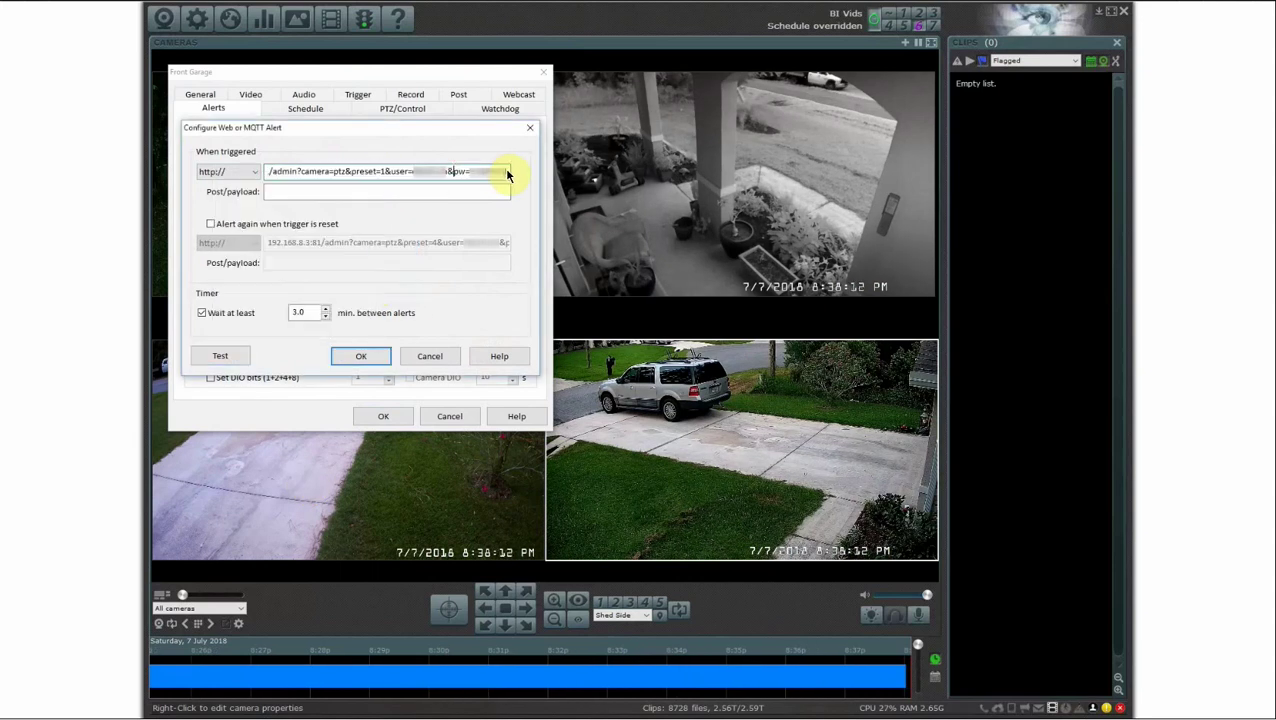
{"action": "left_click_drag", "start_coordinate": [508, 171], "coordinate": [18, 174]}
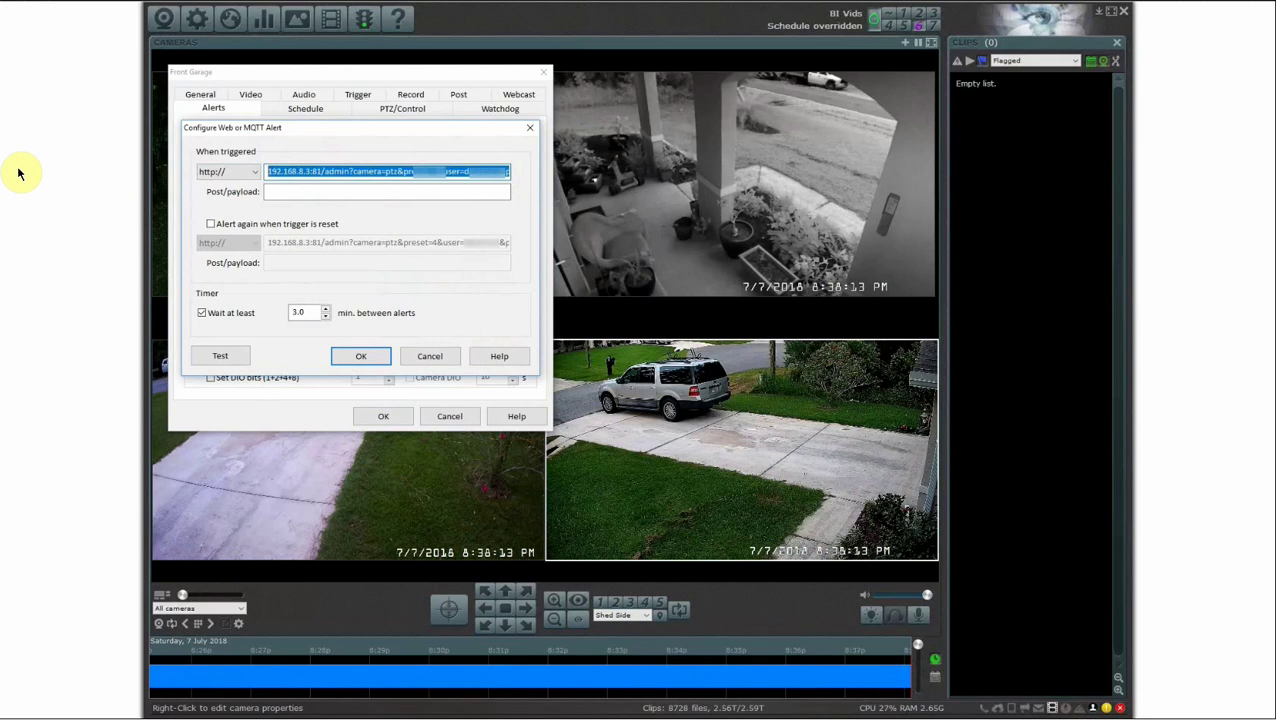
{"action": "right_click", "coordinate": [300, 167]}
{"action": "left_click", "coordinate": [178, 205]}
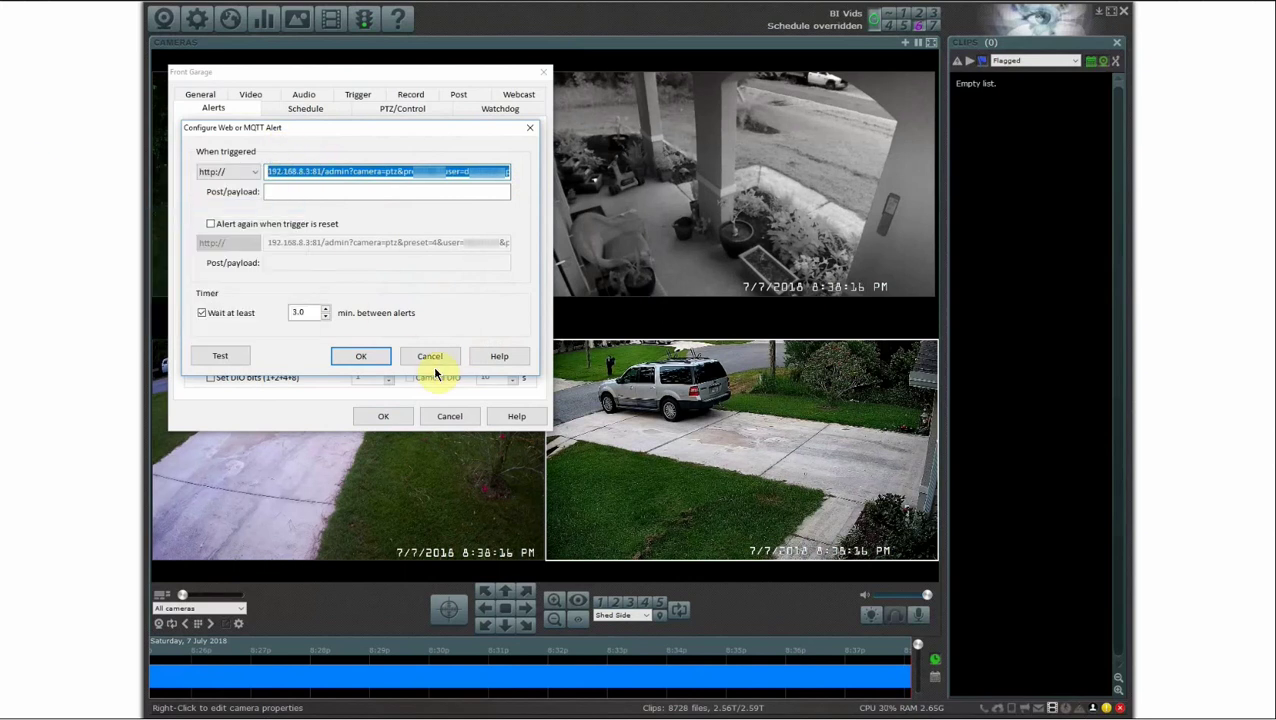
{"action": "left_click", "coordinate": [425, 356]}
{"action": "left_click", "coordinate": [449, 416]}
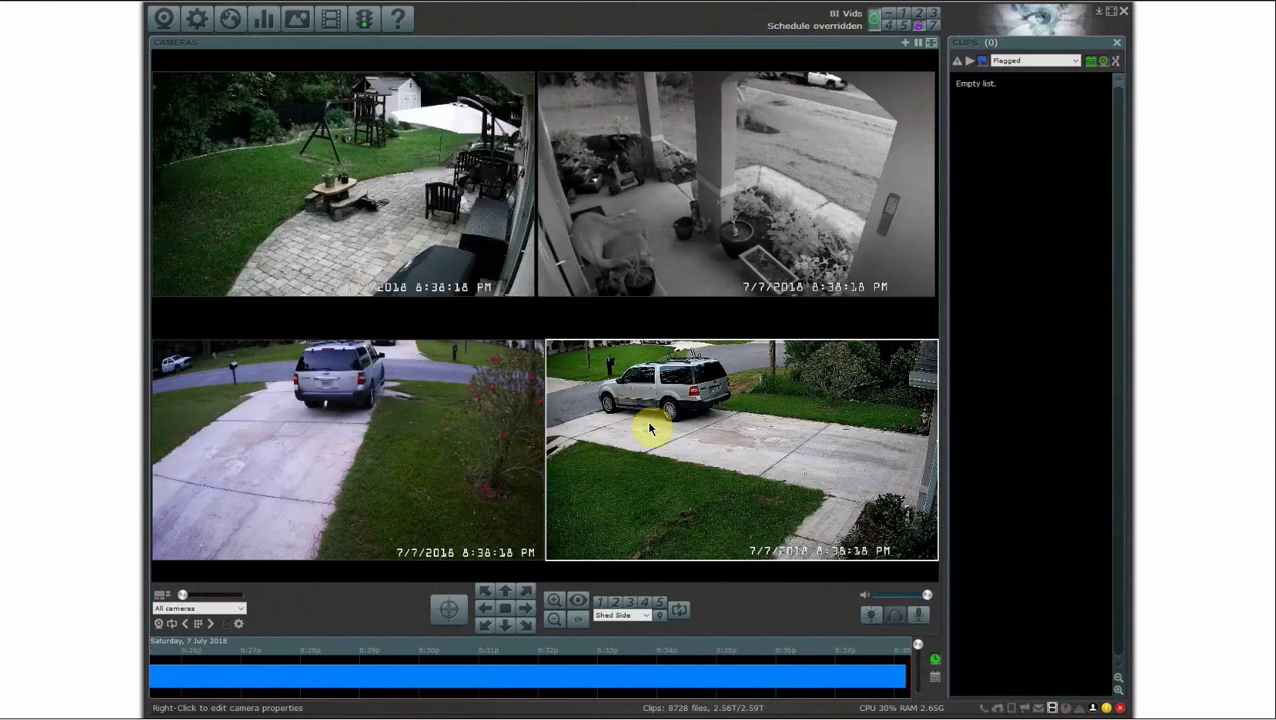
- Move the PTZ camera through its saved presets, starting with Expedition and continuing with another preset from the list
{"action": "left_click", "coordinate": [617, 621]}
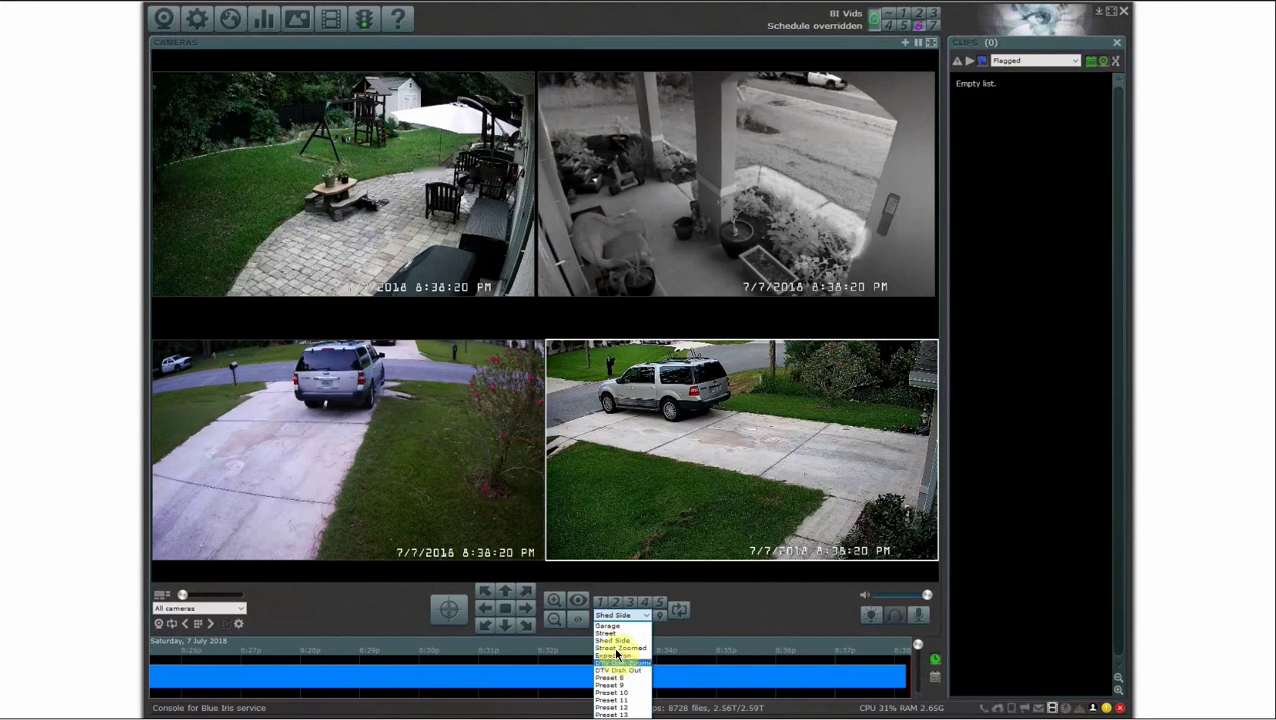
{"action": "left_click", "coordinate": [614, 659]}
{"action": "left_click", "coordinate": [618, 612]}
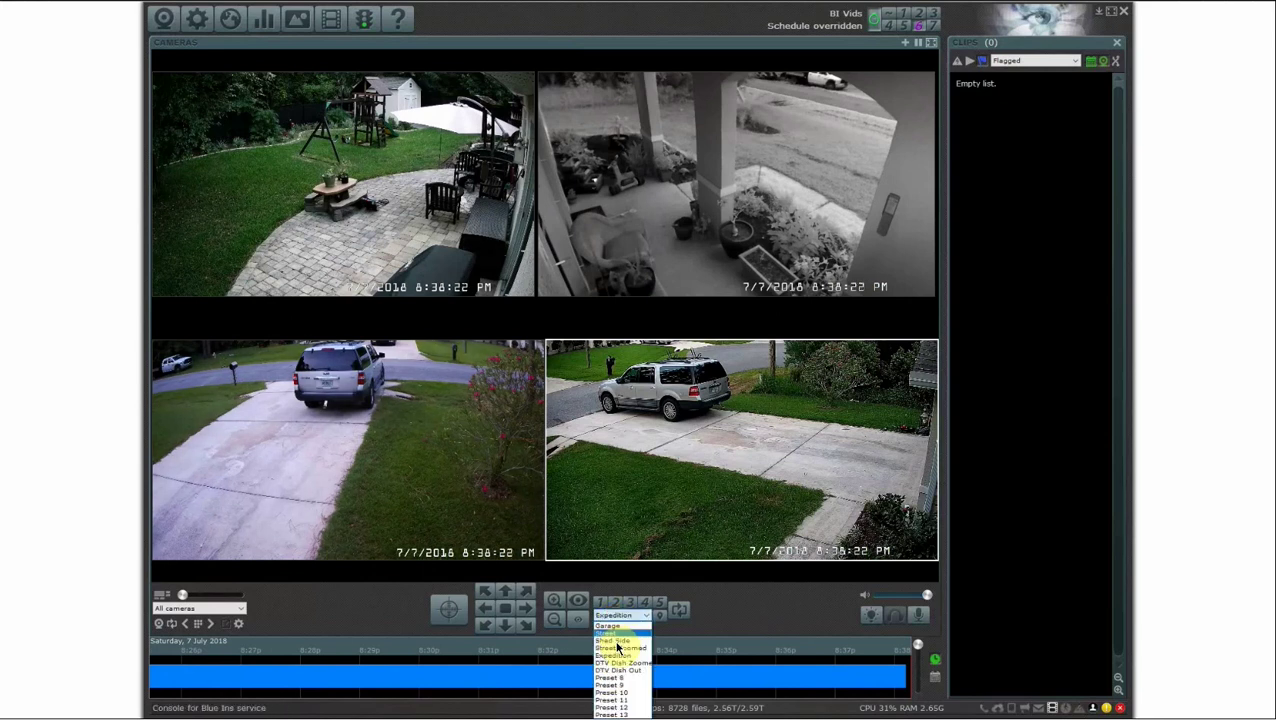
{"action": "left_click", "coordinate": [632, 652]}
{"action": "left_click", "coordinate": [660, 618]}
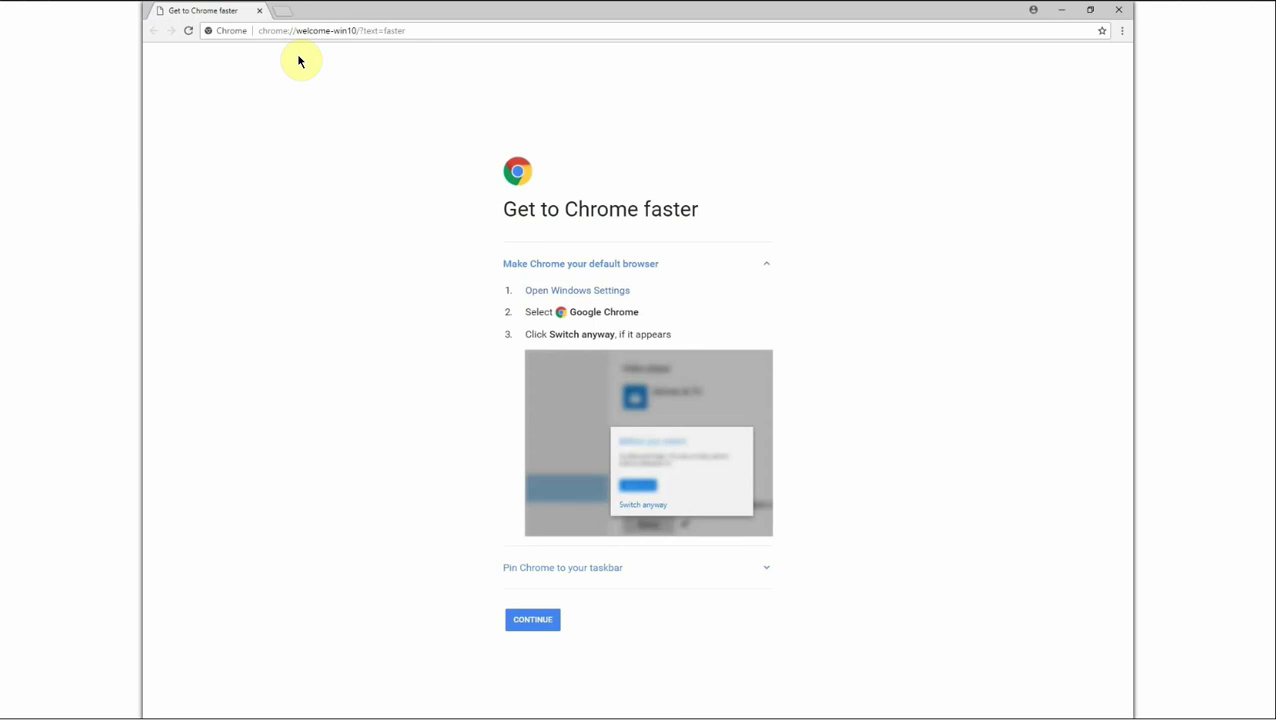
- Switch to Chrome, replace the address with the copied trigger URL for preset 1, including its user name and password, and load it
{"action": "left_click", "coordinate": [358, 33]}
{"action": "key", "text": "BackSpace"}
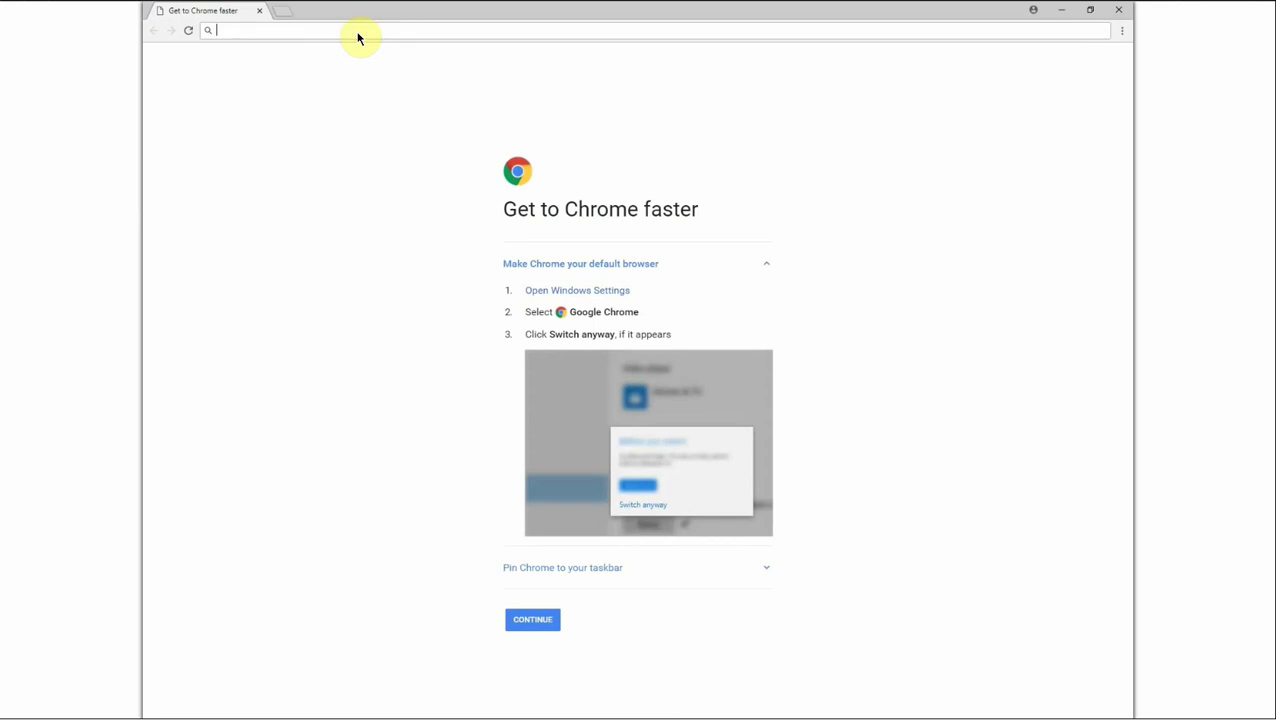
{"action": "right_click", "coordinate": [355, 37]}
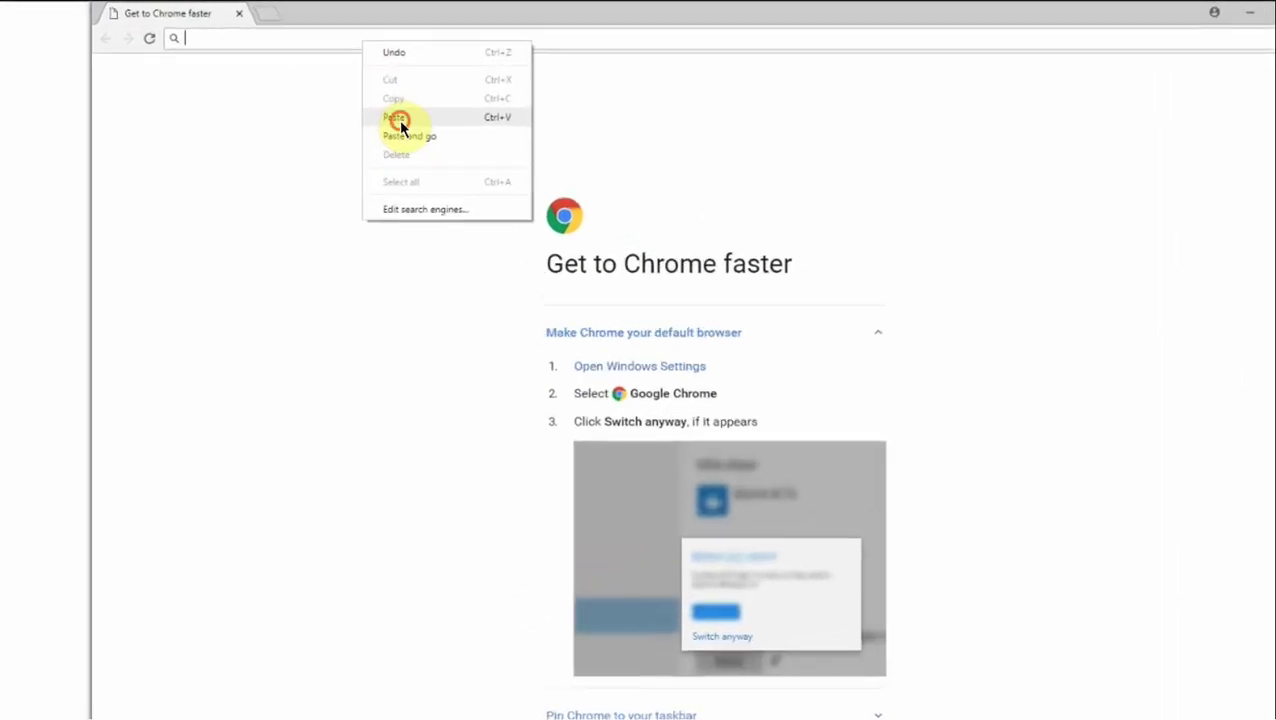
{"action": "left_click", "coordinate": [382, 92]}
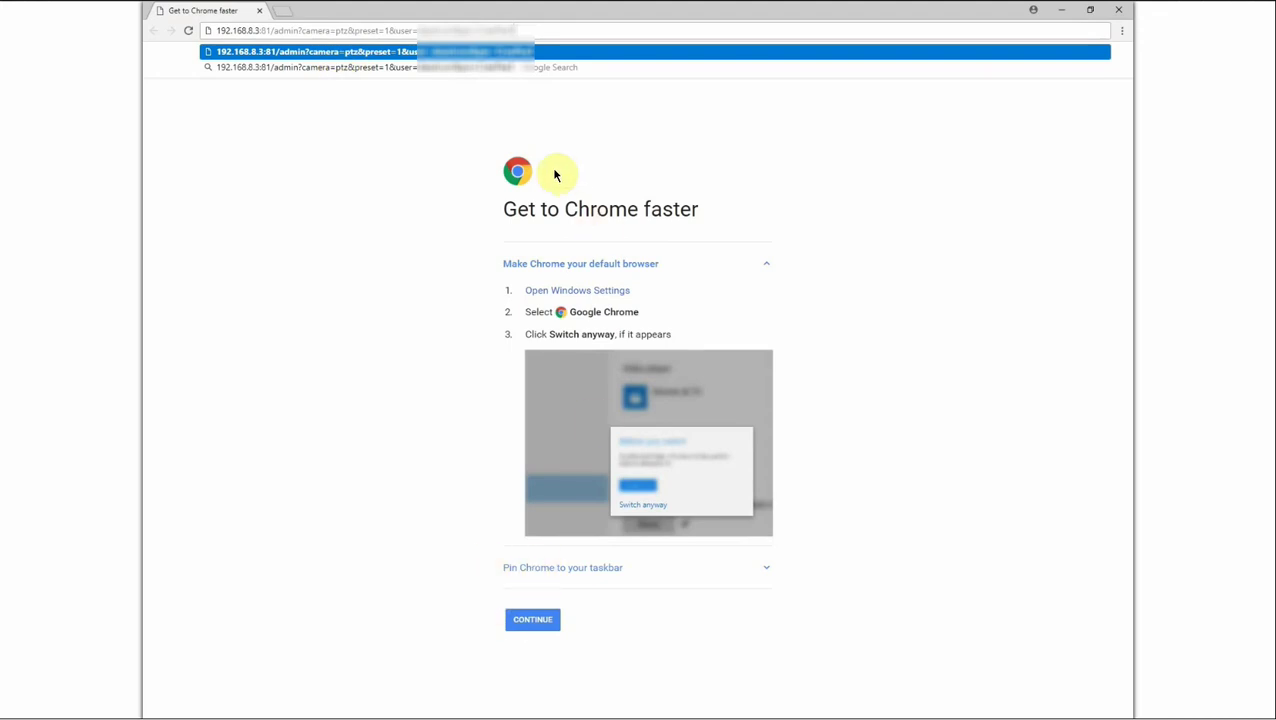
{"action": "key", "text": "Return"}
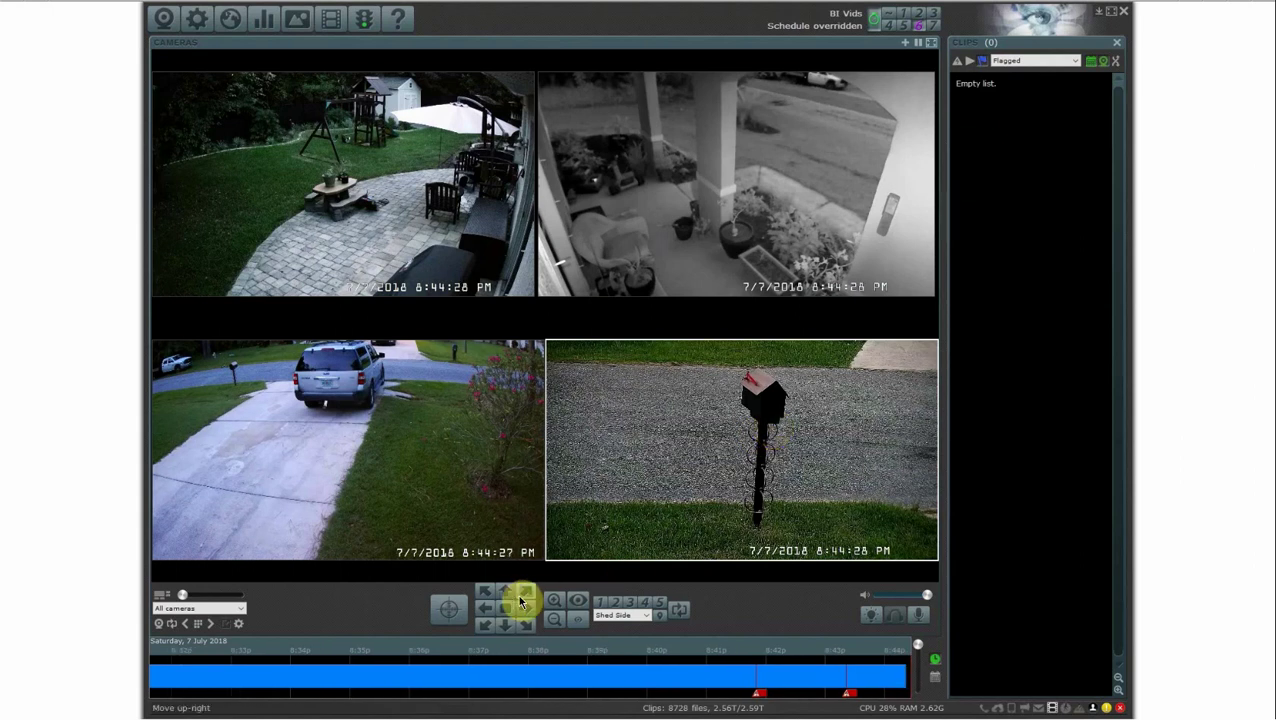
- Zoom the PTZ camera out two steps from the mailbox, and enlarge its view to fill the camera area
{"action": "left_click", "coordinate": [553, 623]}
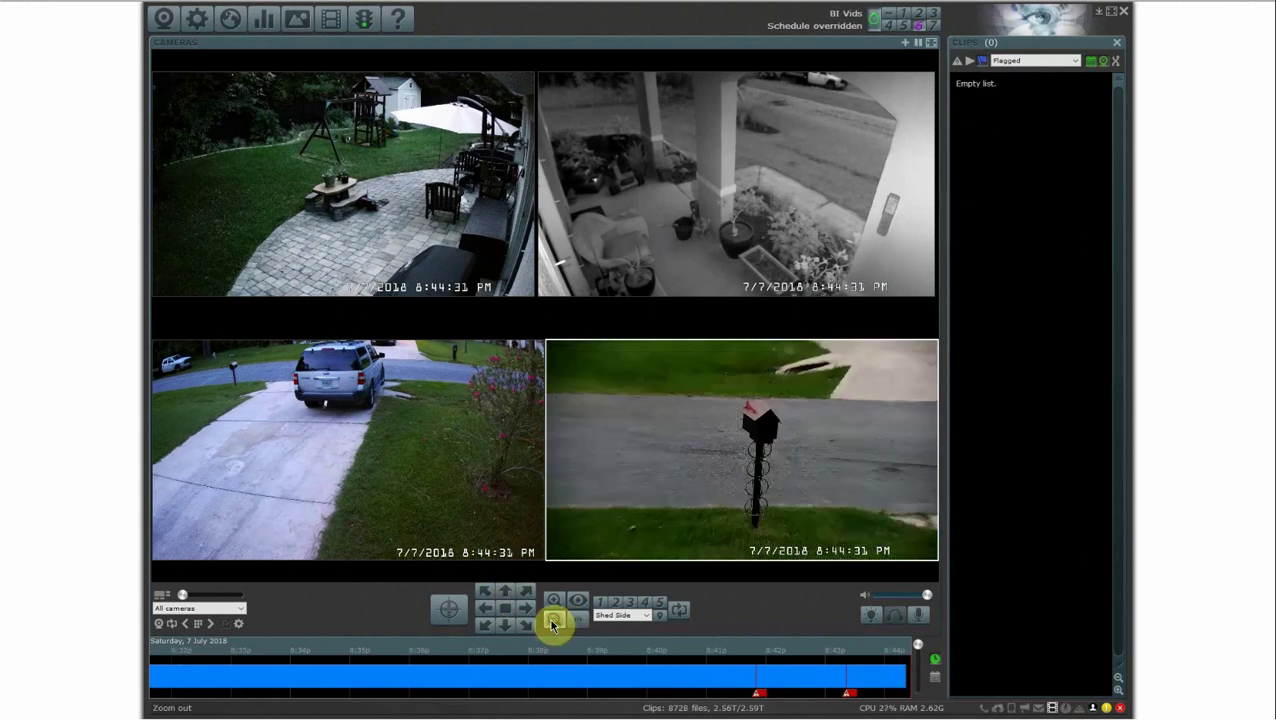
{"action": "left_click", "coordinate": [552, 623]}
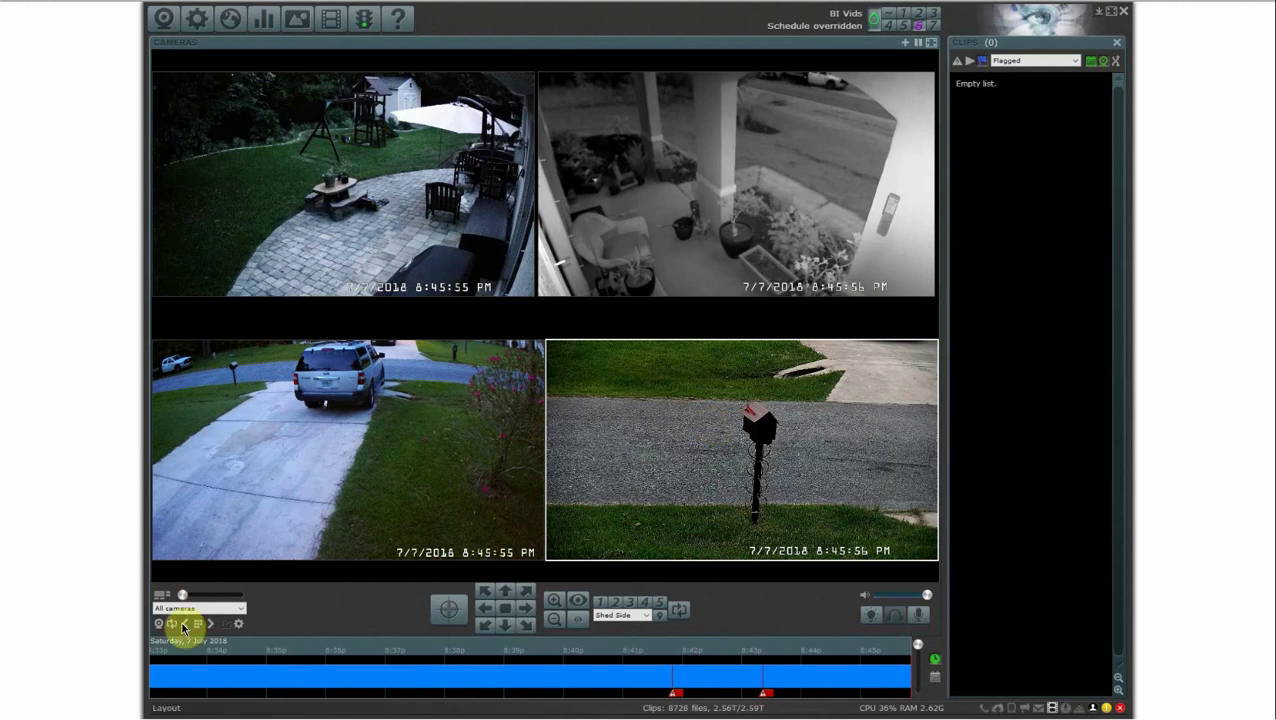
{"action": "left_click", "coordinate": [644, 426]}
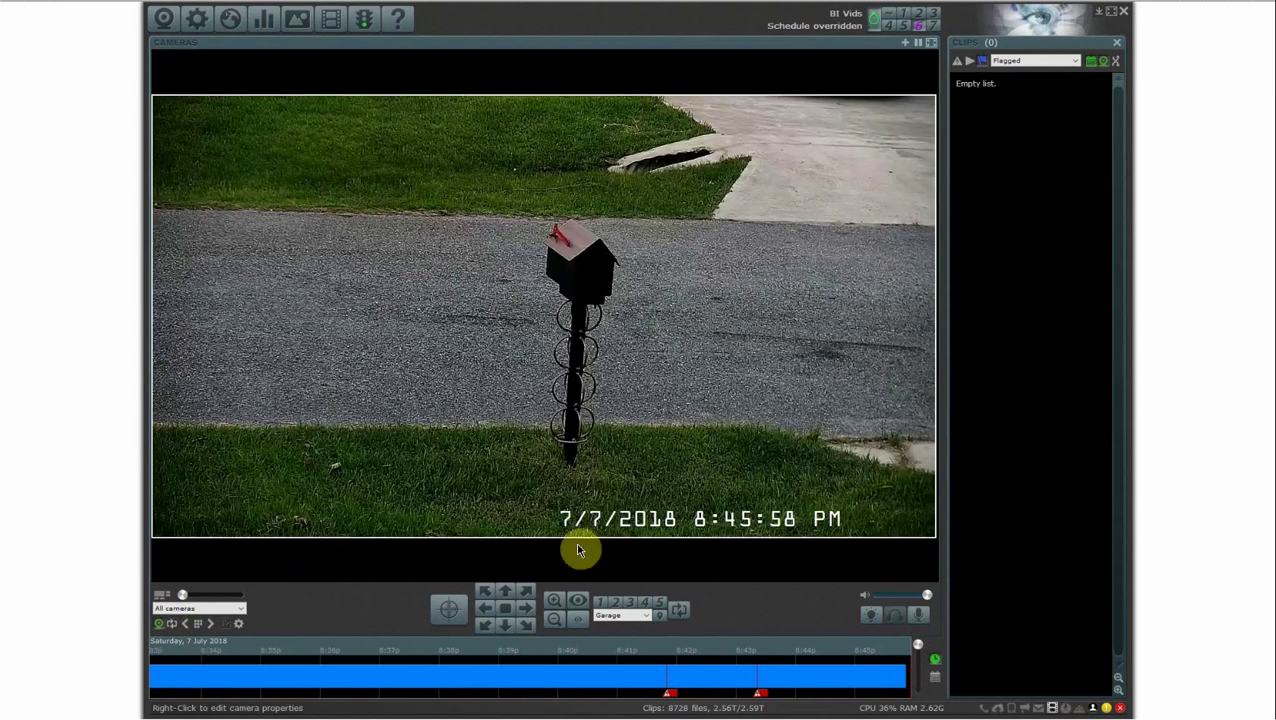